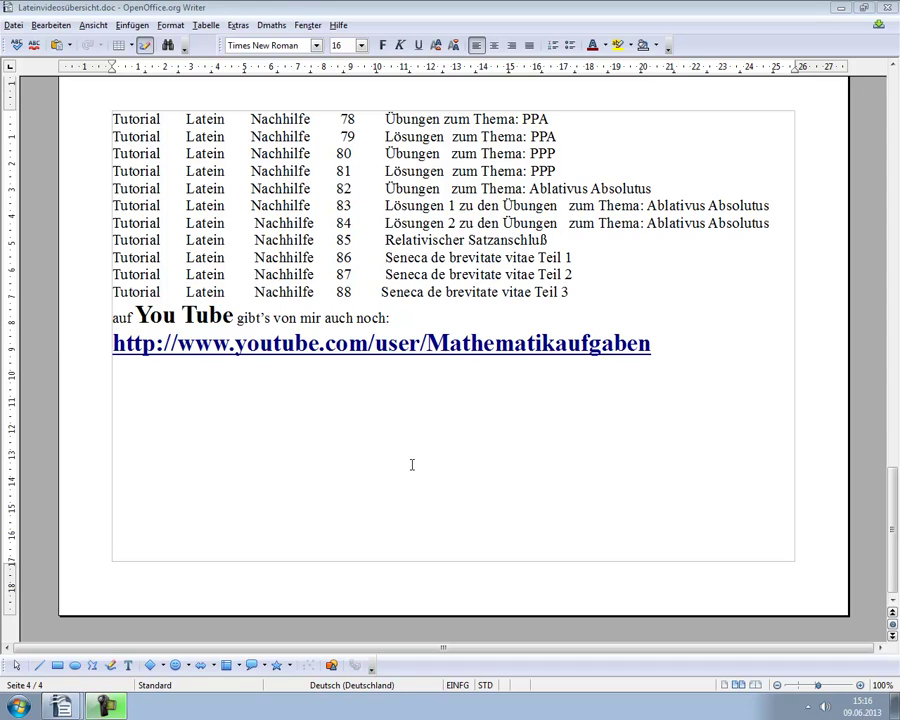
Move up through the Latin video table to its top, then switch to senecadebrevitatevitae.doc
{"action": "left_click", "coordinate": [578, 291]}
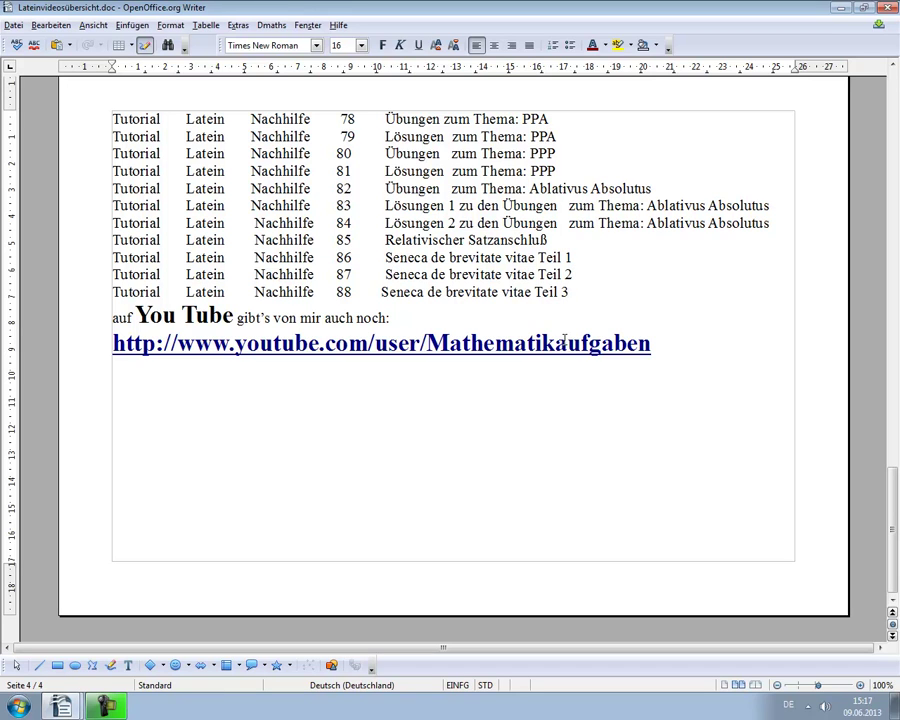
{"action": "key", "text": "Up"}
{"action": "key", "text": "Up"}
{"action": "key", "text": "Up"}
{"action": "key", "text": "Up"}
{"action": "key", "text": "Up"}
{"action": "key", "text": "Up"}
{"action": "key", "text": "Up"}
{"action": "key", "text": "Up"}
{"action": "key", "text": "Up"}
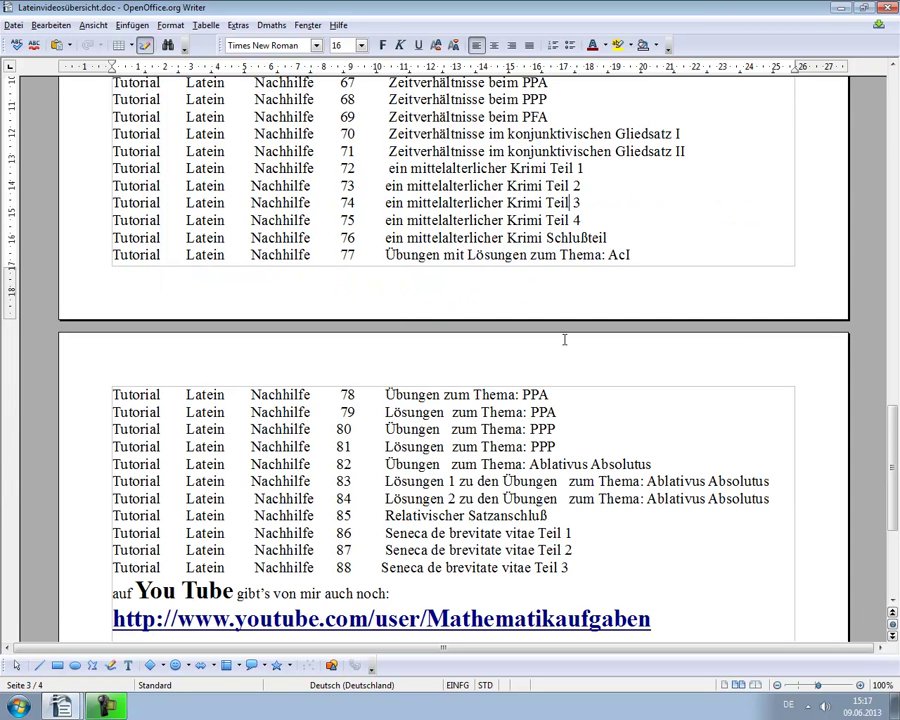
{"action": "key", "text": "Up"}
{"action": "key", "text": "Up"}
{"action": "key", "text": "Up"}
{"action": "key", "text": "Up"}
{"action": "key", "text": "Up"}
{"action": "key", "text": "Up"}
{"action": "key", "text": "Up"}
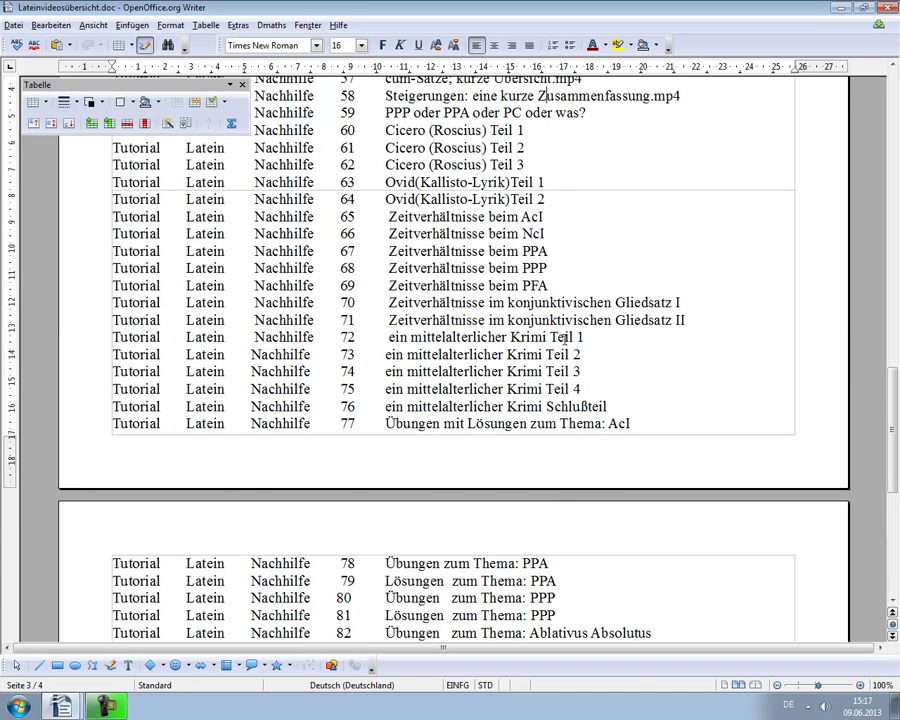
{"action": "key", "text": "Up"}
{"action": "key", "text": "Up"}
{"action": "key", "text": "Up"}
{"action": "key", "text": "Up"}
{"action": "key", "text": "Up"}
{"action": "key", "text": "Up"}
{"action": "key", "text": "Up"}
{"action": "key", "text": "Up"}
{"action": "key", "text": "Up"}
{"action": "key", "text": "Up"}
{"action": "key", "text": "Up"}
{"action": "key", "text": "Up"}
{"action": "key", "text": "Up"}
{"action": "key", "text": "Up"}
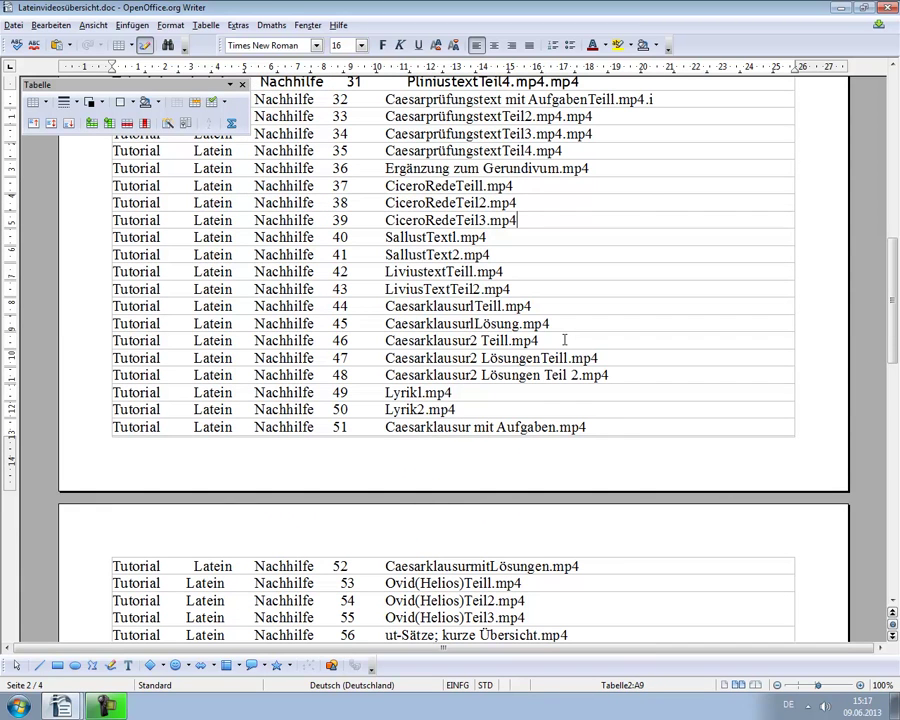
{"action": "key", "text": "Up"}
{"action": "key", "text": "Up"}
{"action": "key", "text": "Up"}
{"action": "key", "text": "Up"}
{"action": "key", "text": "Up"}
{"action": "key", "text": "Up"}
{"action": "key", "text": "Up"}
{"action": "key", "text": "Up"}
{"action": "key", "text": "Up"}
{"action": "key", "text": "Up"}
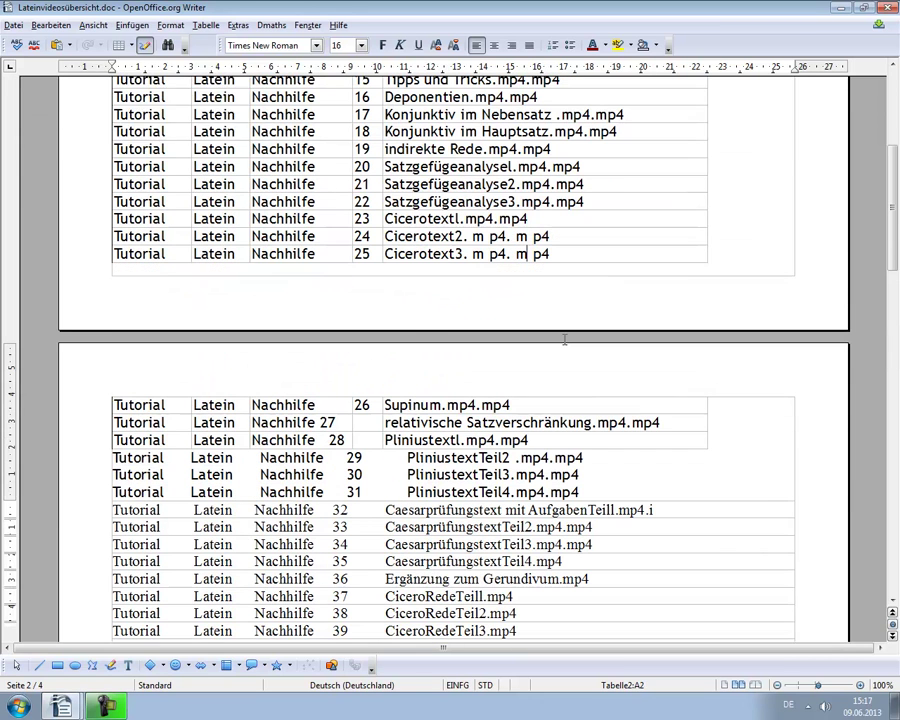
{"action": "key", "text": "Up"}
{"action": "key", "text": "Up"}
{"action": "key", "text": "Up"}
{"action": "key", "text": "Up"}
{"action": "key", "text": "Up"}
{"action": "key", "text": "Up"}
{"action": "key", "text": "Up"}
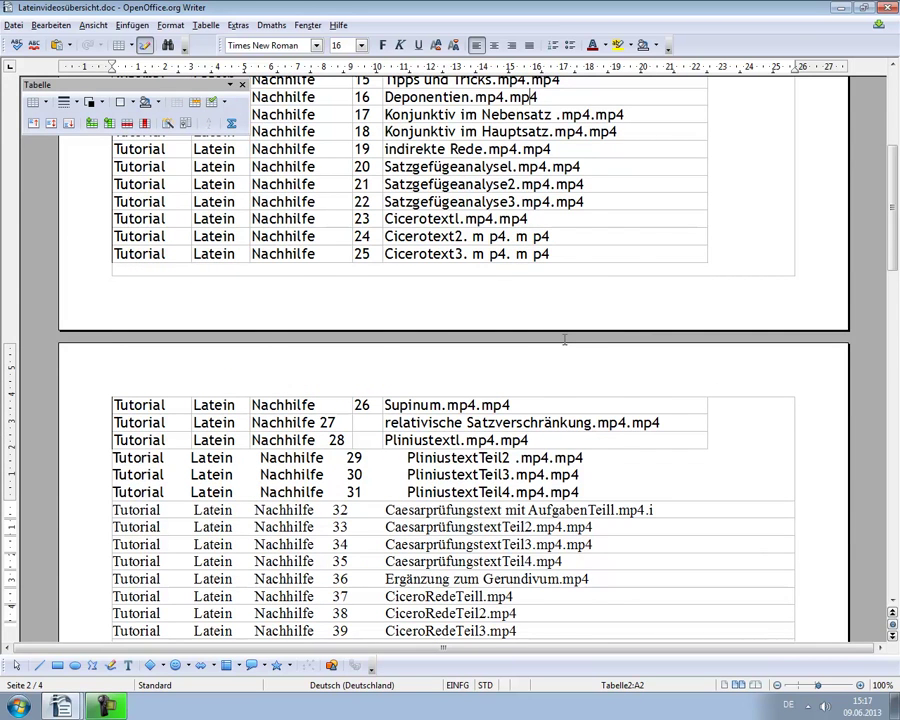
{"action": "key", "text": "Up"}
{"action": "key", "text": "Up"}
{"action": "key", "text": "Up"}
{"action": "key", "text": "Up"}
{"action": "key", "text": "Up"}
{"action": "key", "text": "Up"}
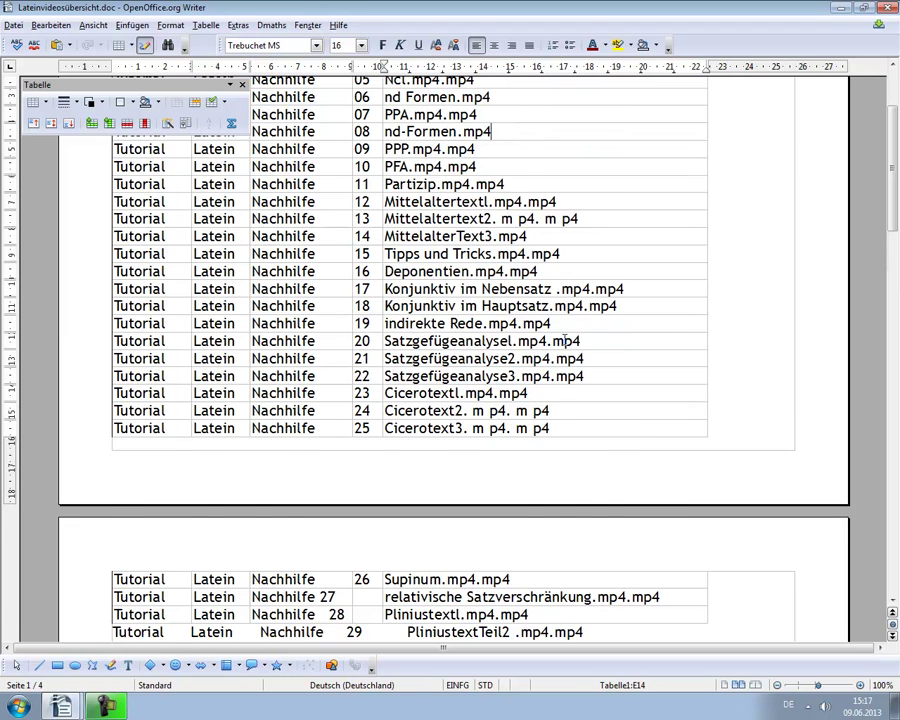
{"action": "key", "text": "Up"}
{"action": "key", "text": "Up"}
{"action": "key", "text": "Up"}
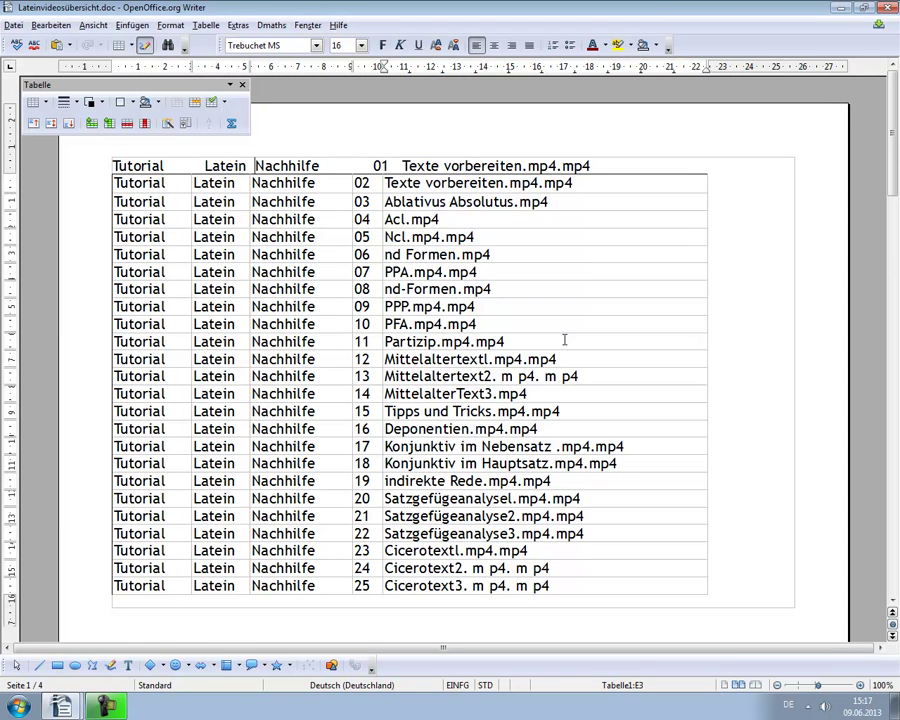
{"action": "key", "text": "Up"}
{"action": "key", "text": "Up"}
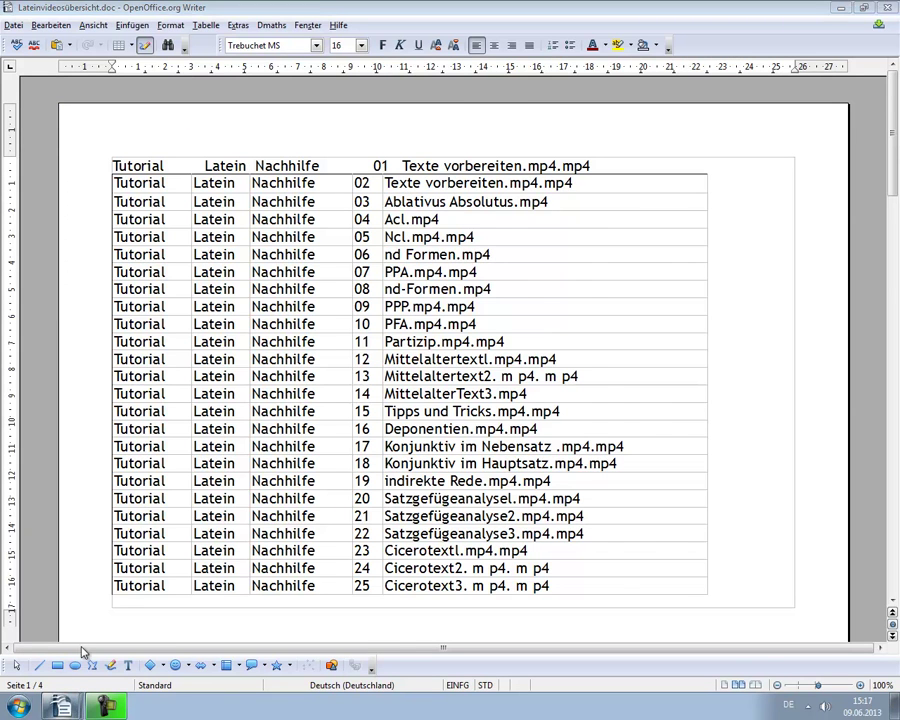
{"action": "key", "text": "alt+Tab"}
Split 'extraregnum' into the two words 'extra regnum'
{"action": "left_click", "coordinate": [426, 292]}
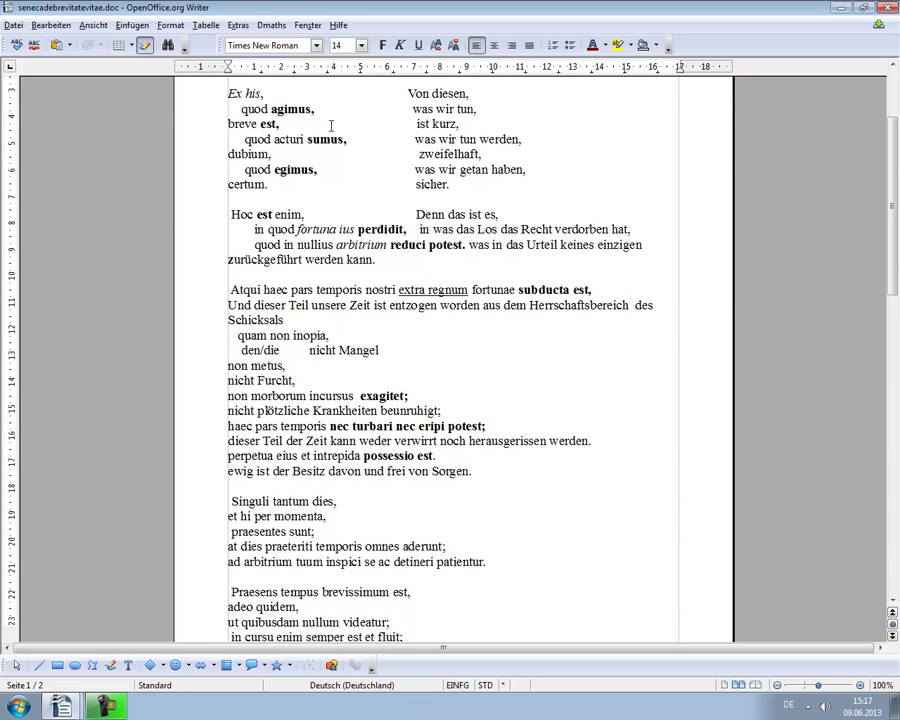
{"action": "scroll", "coordinate": [331, 125], "scroll_direction": "up", "scroll_amount": 2}
{"action": "scroll", "coordinate": [331, 125], "scroll_direction": "up", "scroll_amount": 3}
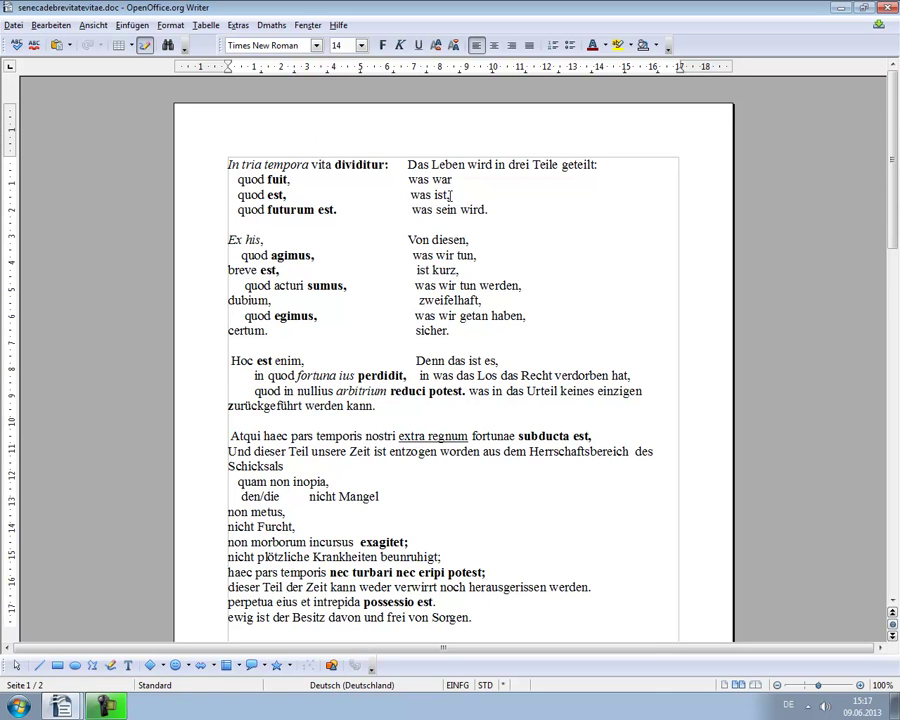
{"action": "scroll", "coordinate": [450, 195], "scroll_direction": "down", "scroll_amount": 4}
{"action": "scroll", "coordinate": [450, 195], "scroll_direction": "down", "scroll_amount": 1}
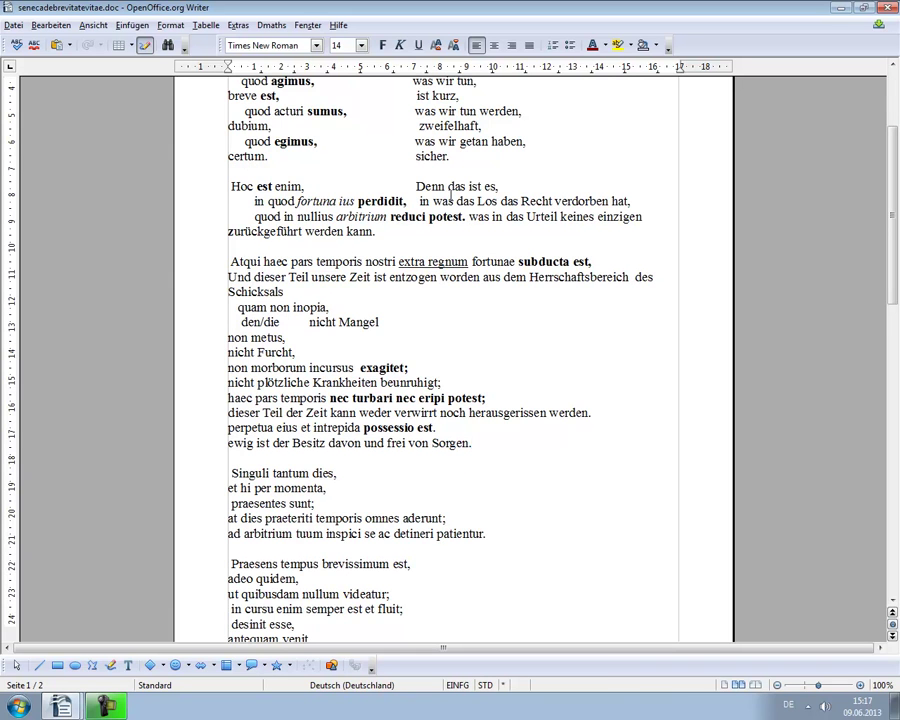
{"action": "scroll", "coordinate": [450, 195], "scroll_direction": "down", "scroll_amount": 3}
{"action": "scroll", "coordinate": [450, 195], "scroll_direction": "down", "scroll_amount": 1}
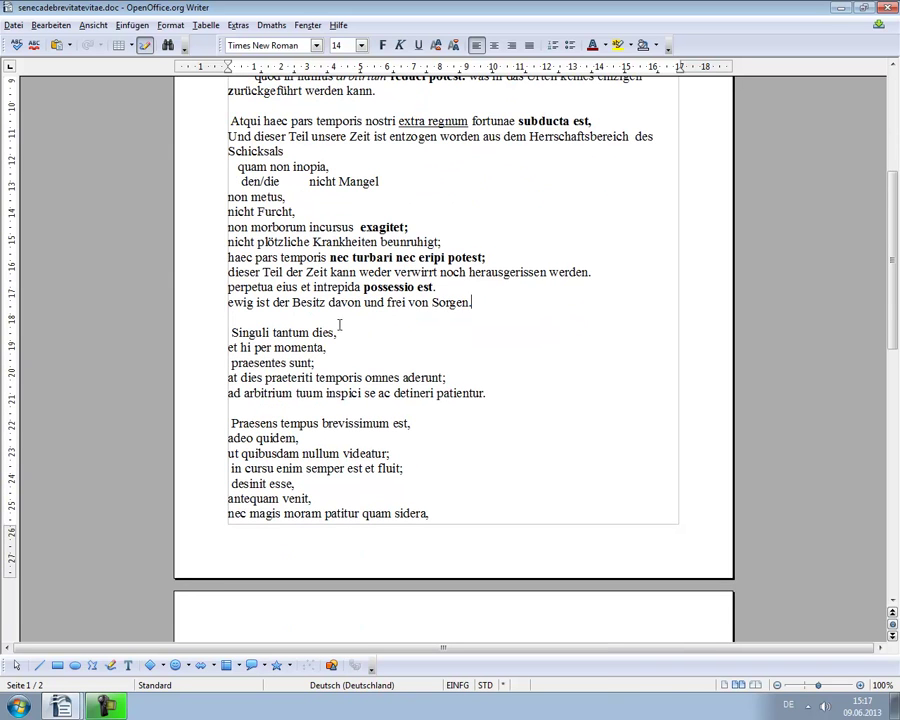
Add an empty line after 'Sorgen.' and remove the leading space before 'Singuli tantum dies,'
{"action": "left_click", "coordinate": [483, 302]}
{"action": "key", "text": "Return"}
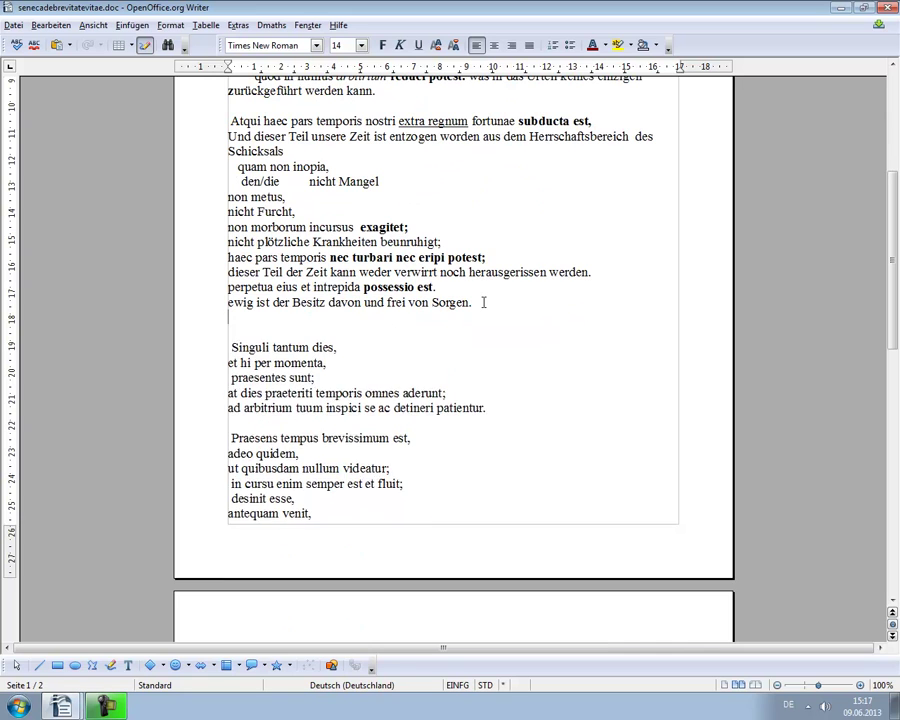
{"action": "scroll", "coordinate": [484, 301], "scroll_direction": "down", "scroll_amount": 2}
{"action": "scroll", "coordinate": [485, 300], "scroll_direction": "down", "scroll_amount": 2}
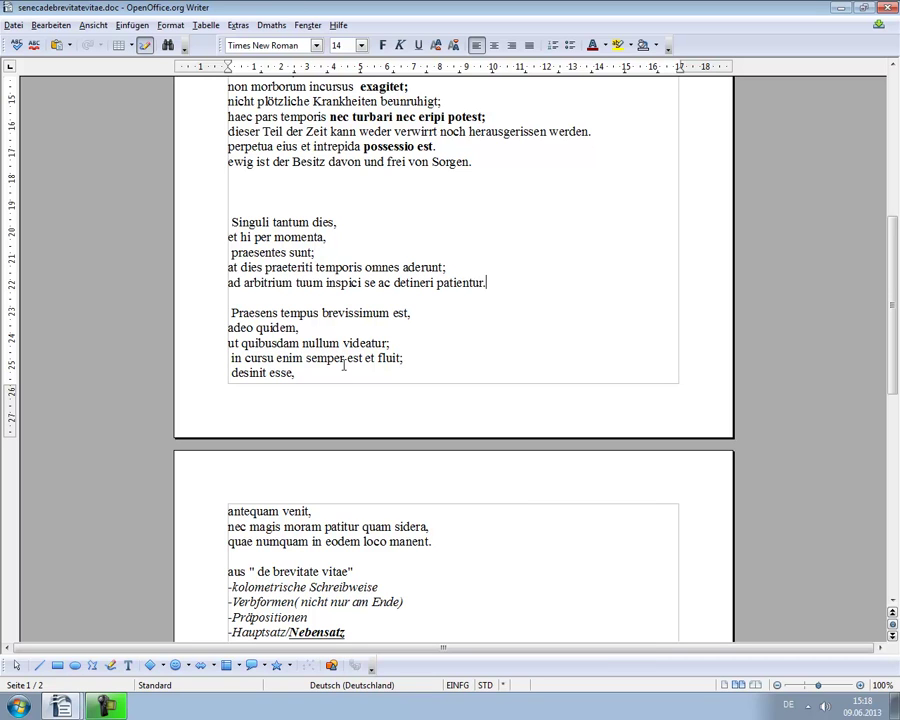
{"action": "left_click", "coordinate": [175, 228]}
{"action": "key", "text": "Delete"}
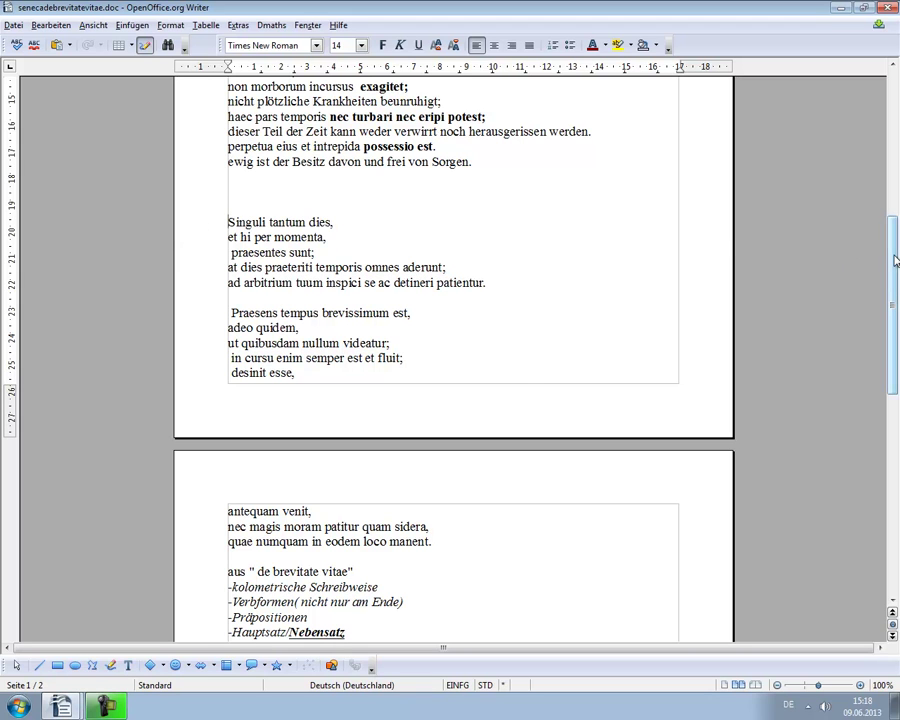
Delete the leading space so 'praesentes sunt;' starts flush left
{"action": "left_click_drag", "start_coordinate": [895, 260], "coordinate": [893, 350]}
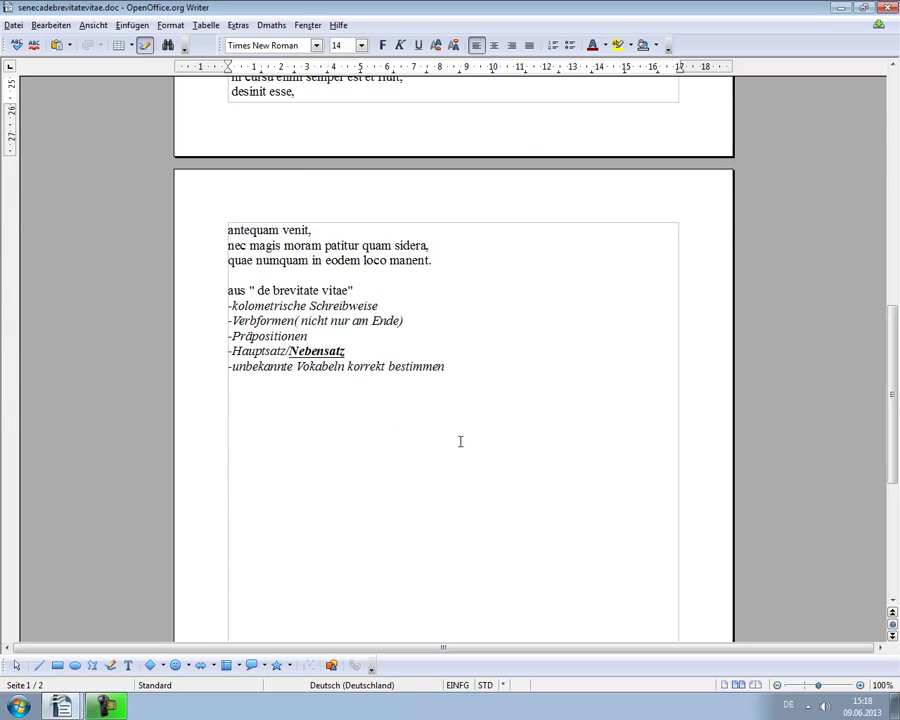
{"action": "left_click", "coordinate": [382, 306]}
{"action": "left_click", "coordinate": [419, 322]}
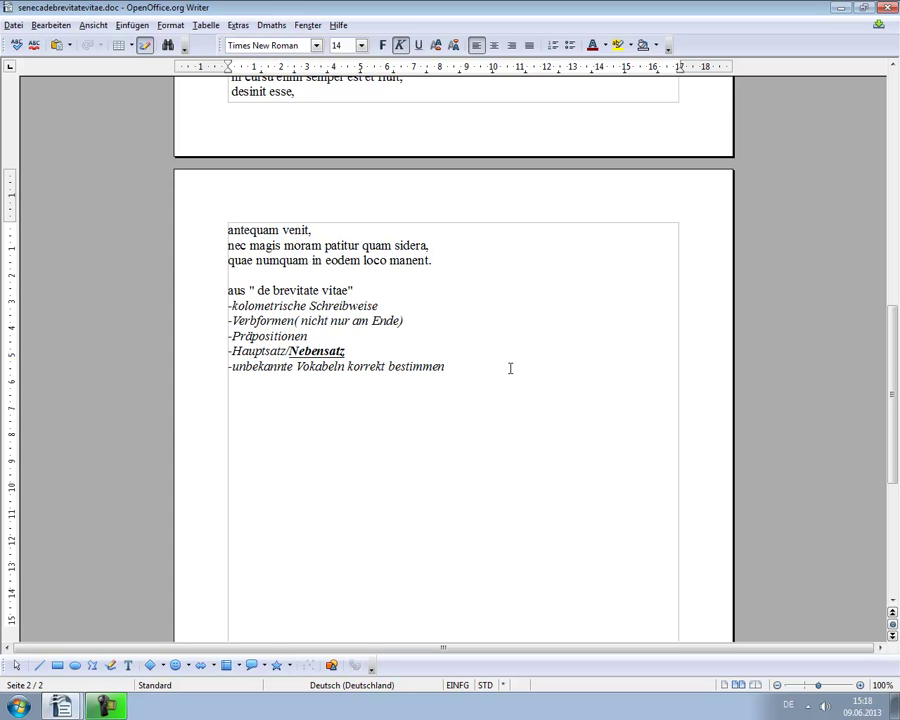
{"action": "scroll", "coordinate": [510, 368], "scroll_direction": "up", "scroll_amount": 3}
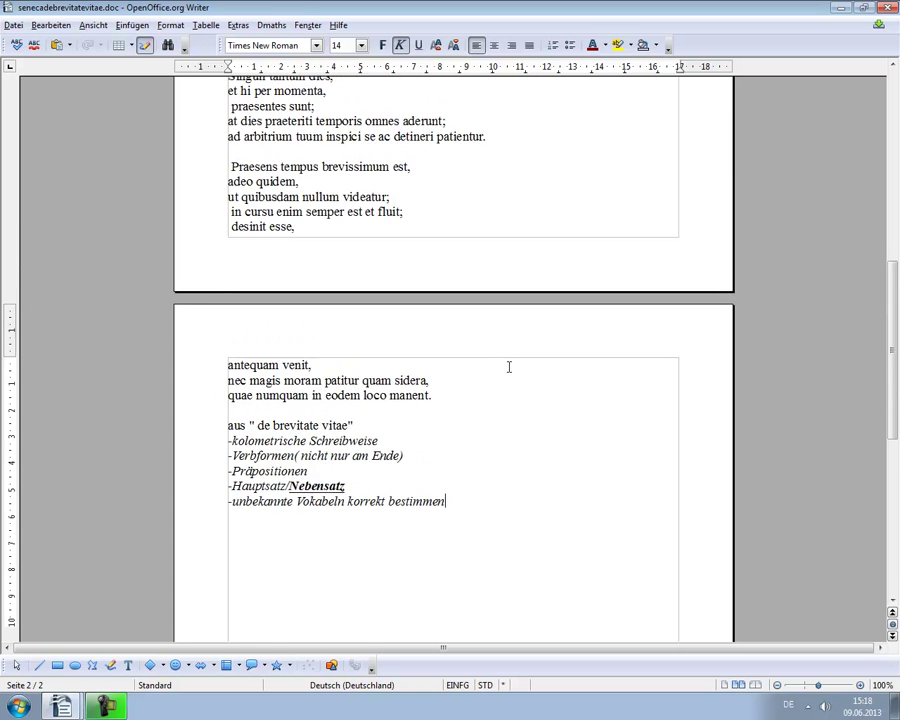
{"action": "scroll", "coordinate": [512, 365], "scroll_direction": "up", "scroll_amount": 3}
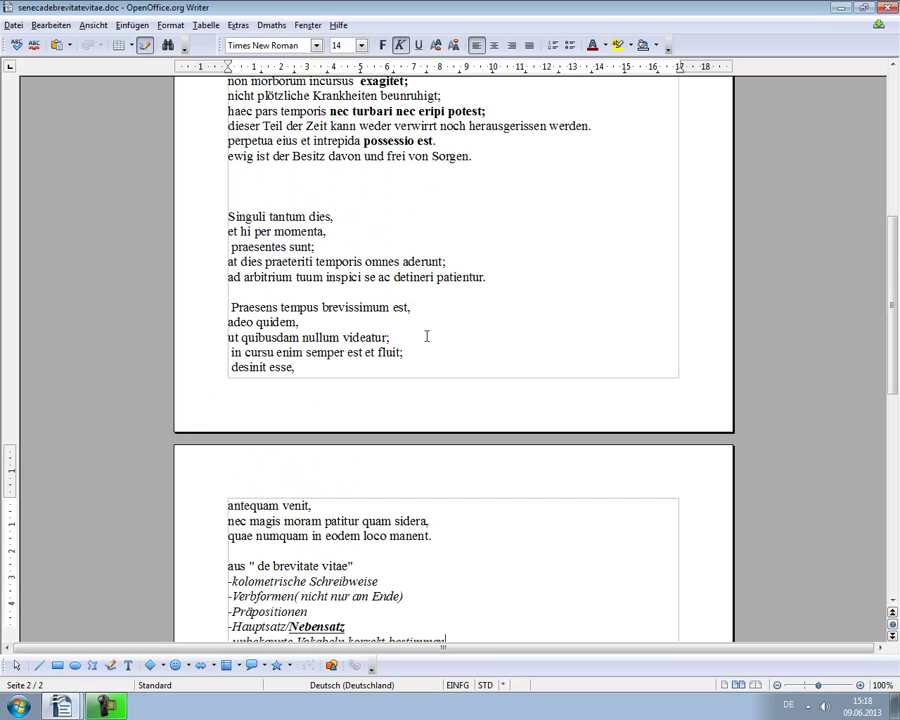
{"action": "left_click", "coordinate": [338, 216]}
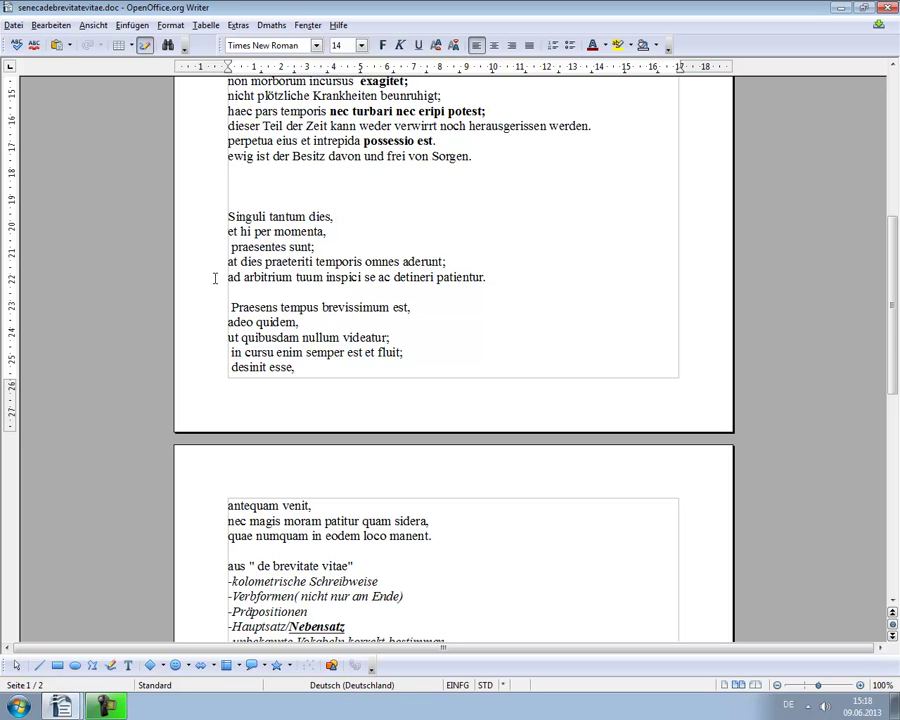
{"action": "left_click", "coordinate": [224, 247]}
{"action": "key", "text": "Delete"}
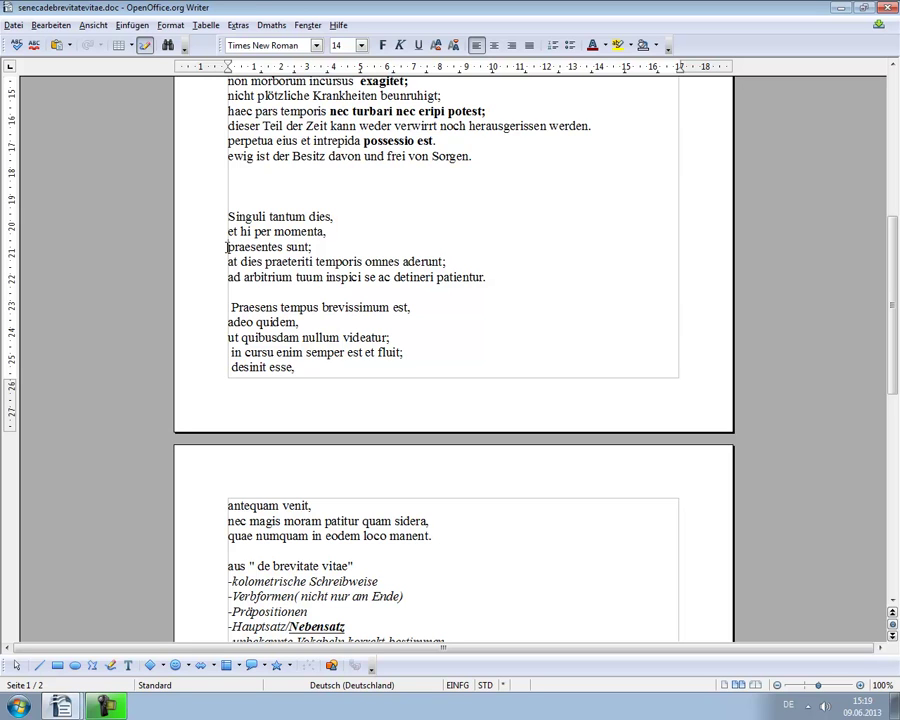
Bold the verbs 'praesentes sunt;', 'aderunt;' and 'patientur.'
{"action": "left_click_drag", "start_coordinate": [228, 246], "coordinate": [319, 247]}
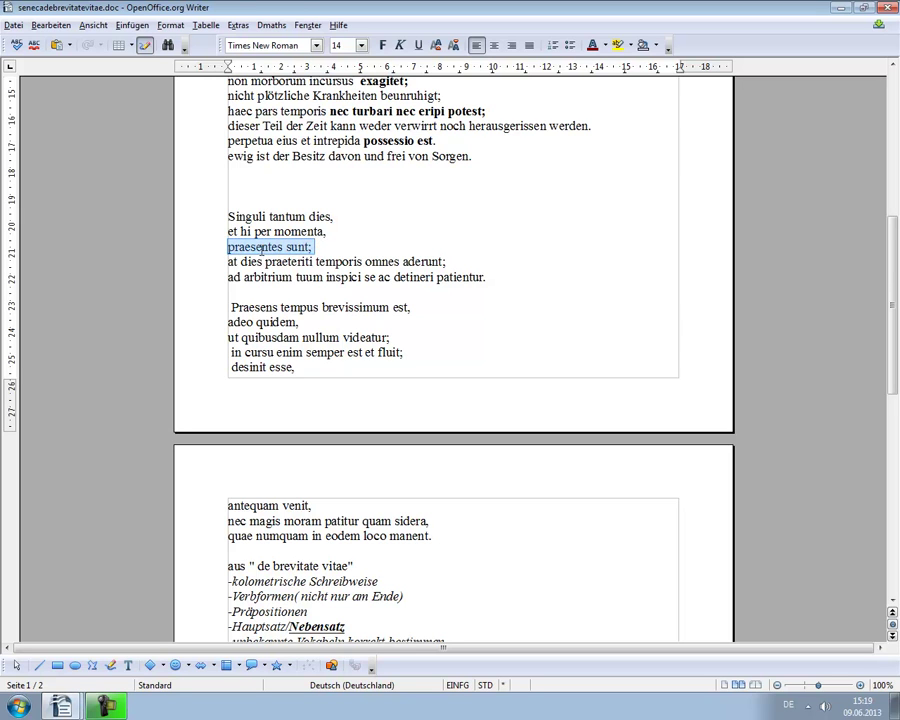
{"action": "left_click", "coordinate": [382, 45]}
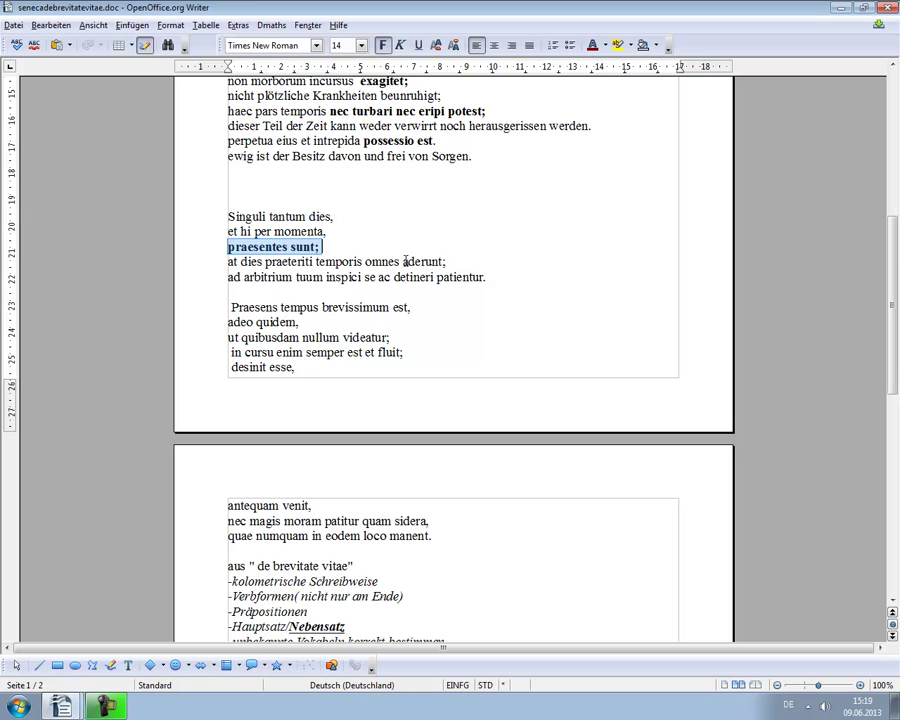
{"action": "left_click_drag", "start_coordinate": [402, 262], "coordinate": [449, 262]}
{"action": "left_click", "coordinate": [382, 45]}
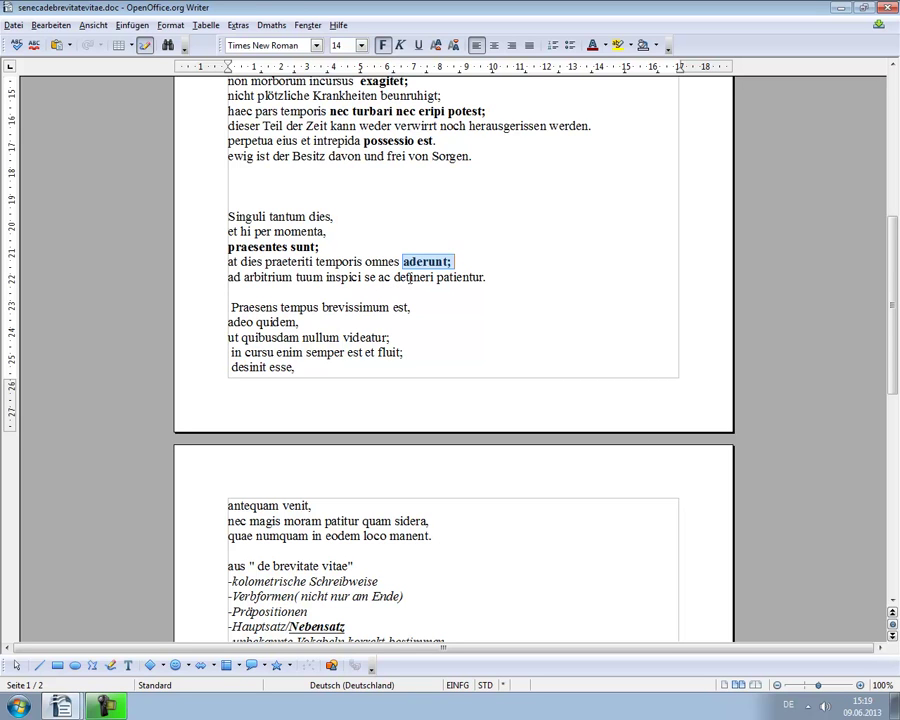
{"action": "left_click_drag", "start_coordinate": [437, 278], "coordinate": [489, 280]}
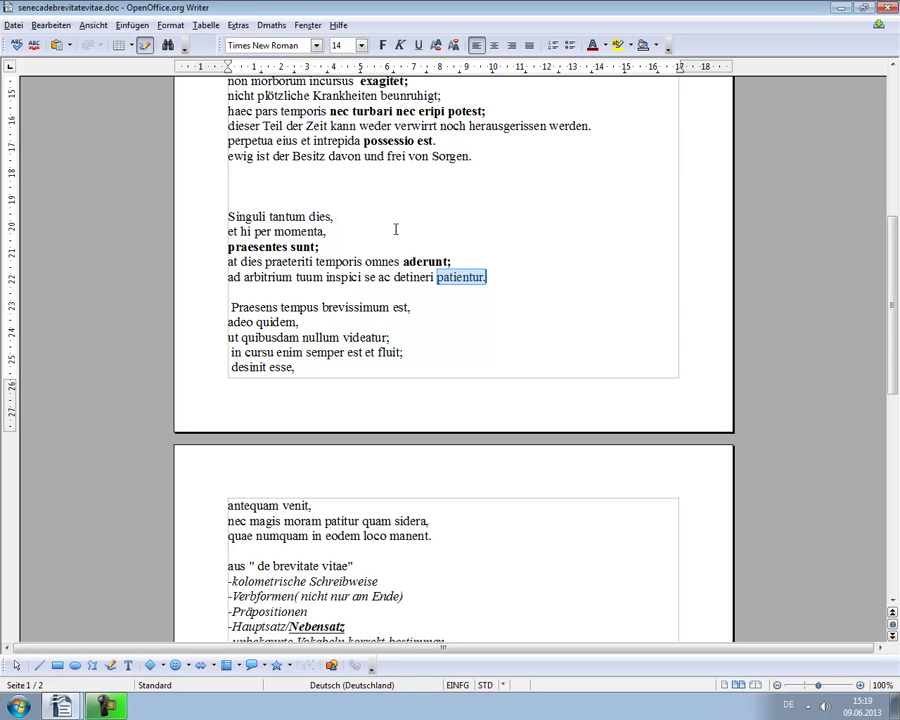
{"action": "left_click", "coordinate": [382, 45]}
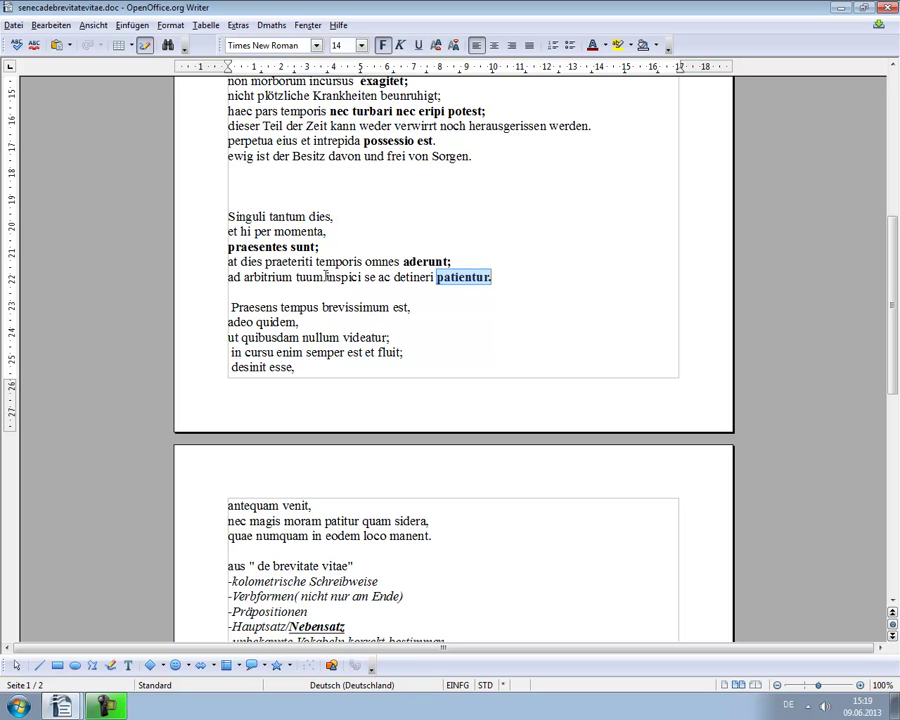
Bold the verbs 'inspici' and 'detineri', then select 'per momenta'
{"action": "left_click_drag", "start_coordinate": [326, 277], "coordinate": [362, 277]}
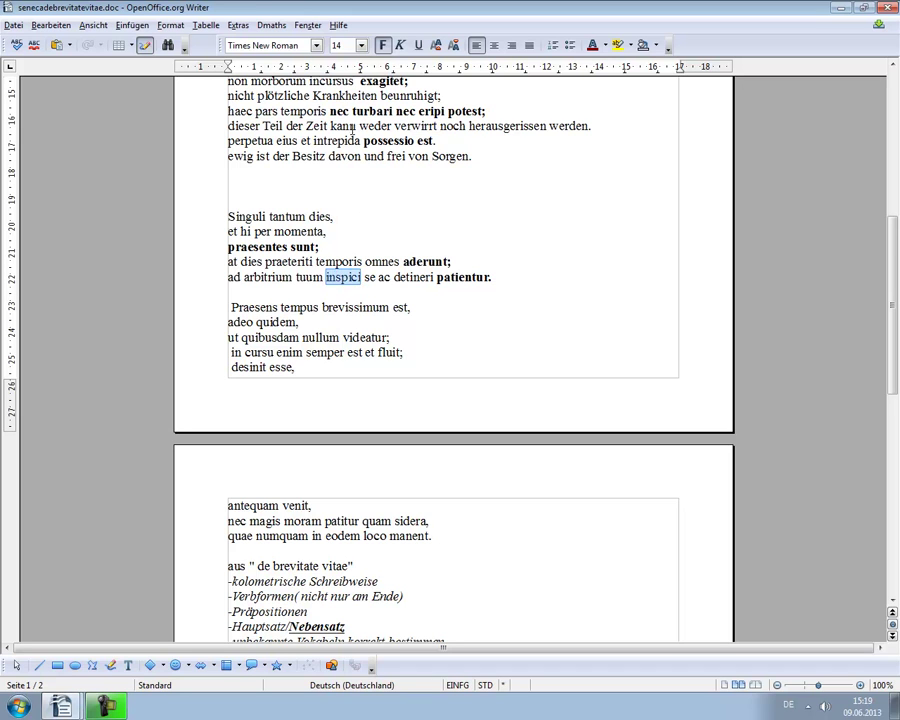
{"action": "left_click", "coordinate": [383, 45]}
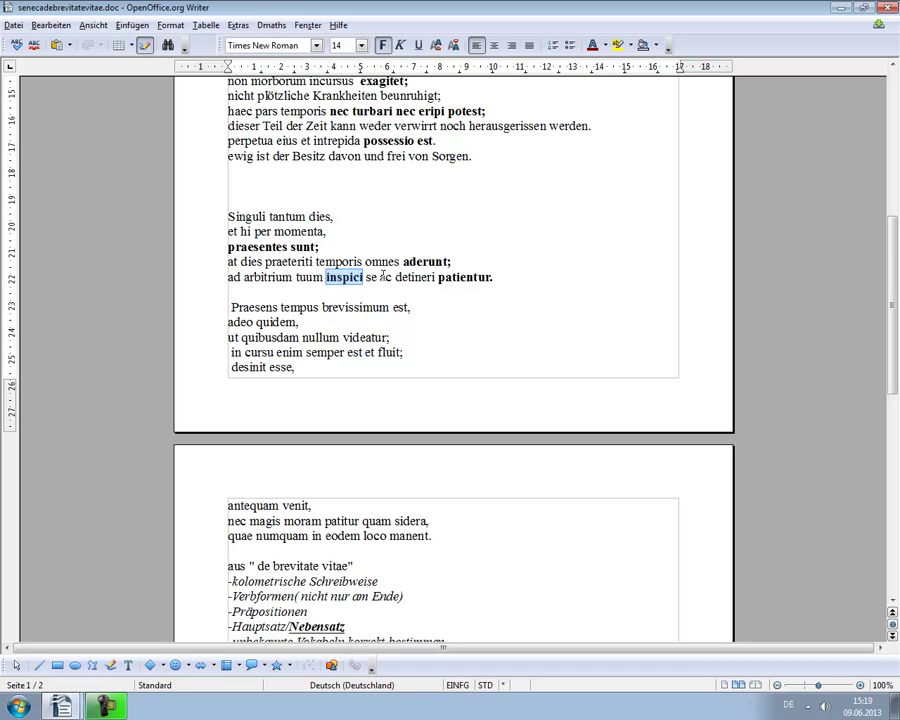
{"action": "left_click_drag", "start_coordinate": [395, 277], "coordinate": [438, 277]}
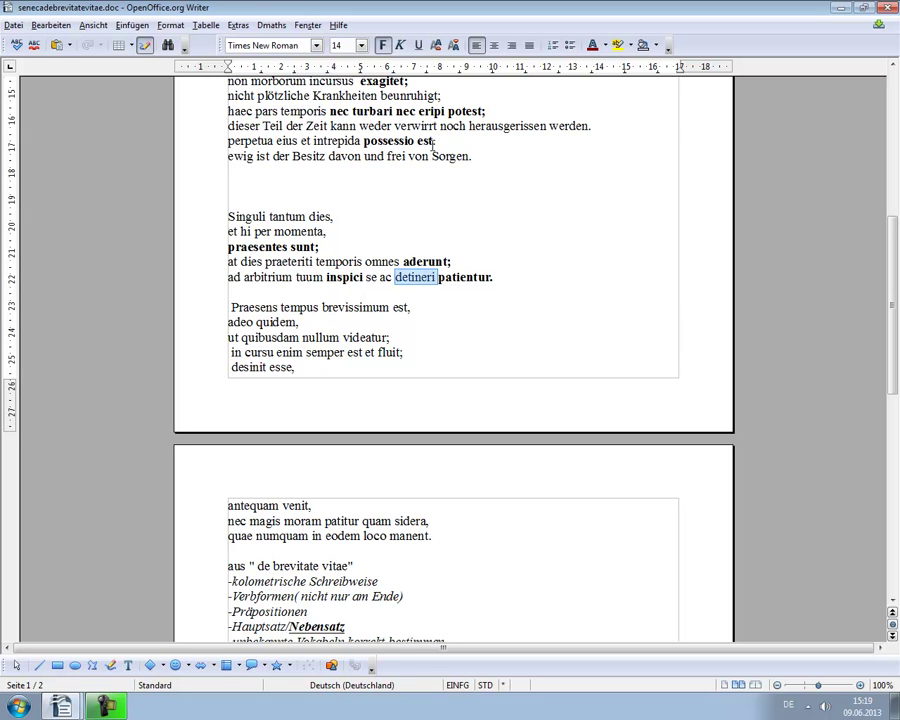
{"action": "left_click", "coordinate": [383, 45]}
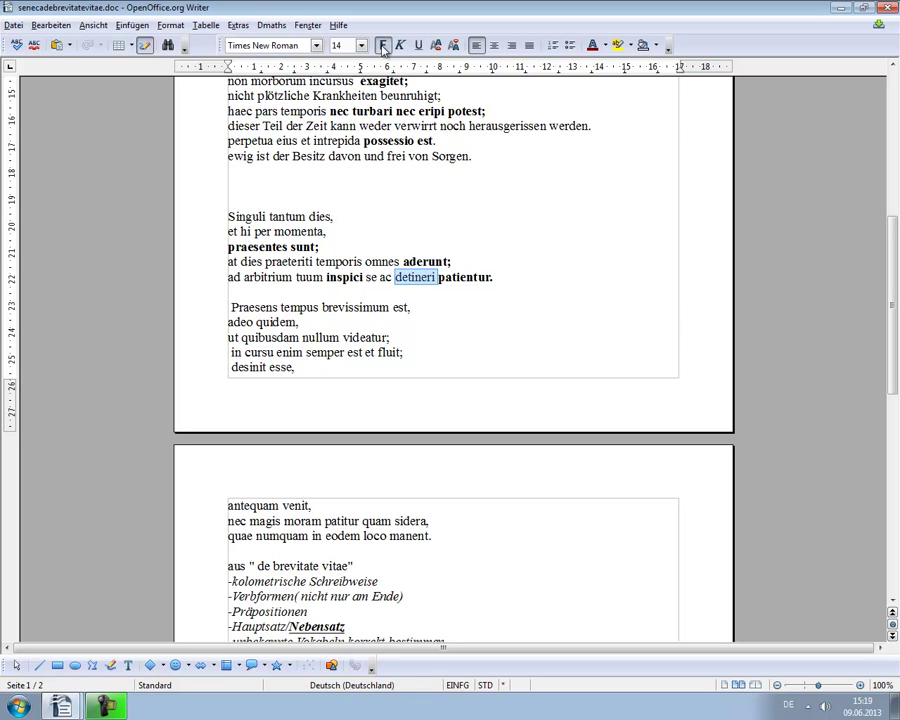
{"action": "left_click", "coordinate": [399, 310]}
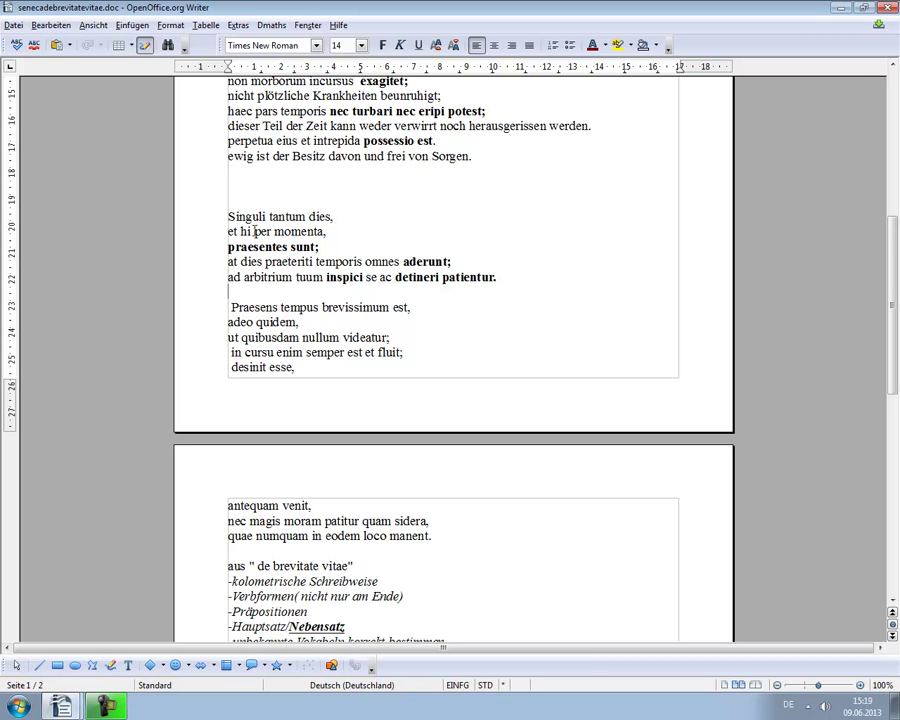
{"action": "left_click_drag", "start_coordinate": [254, 231], "coordinate": [323, 231]}
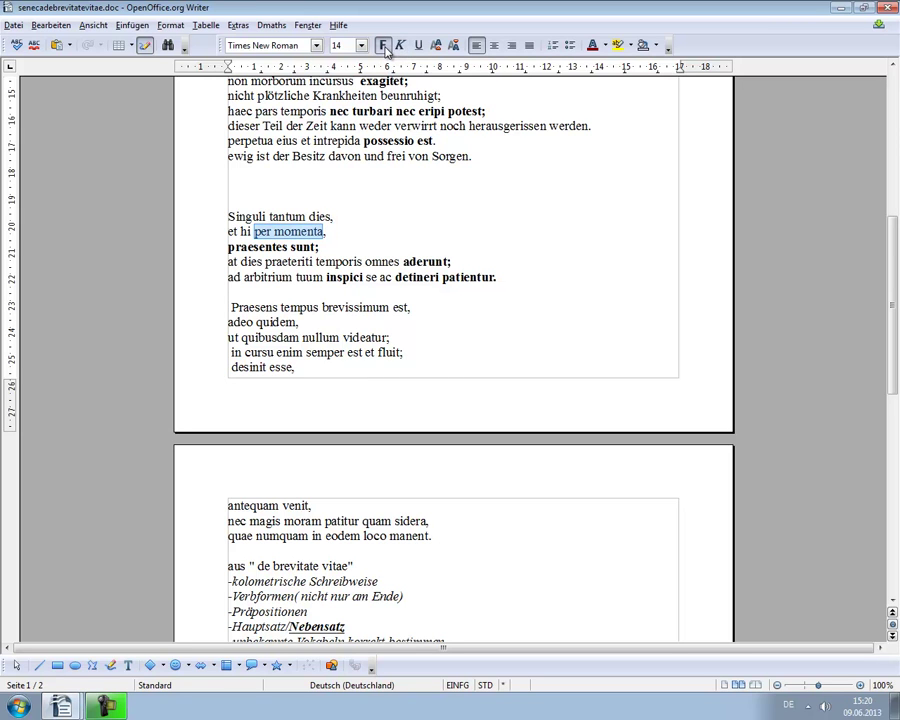
Underline 'per momenta' and 'ad arbitrium', adding the gloss 'von Augenblick zu Augenblick'
{"action": "left_click", "coordinate": [418, 46]}
{"action": "left_click", "coordinate": [331, 232]}
{"action": "type", "text": "v"}
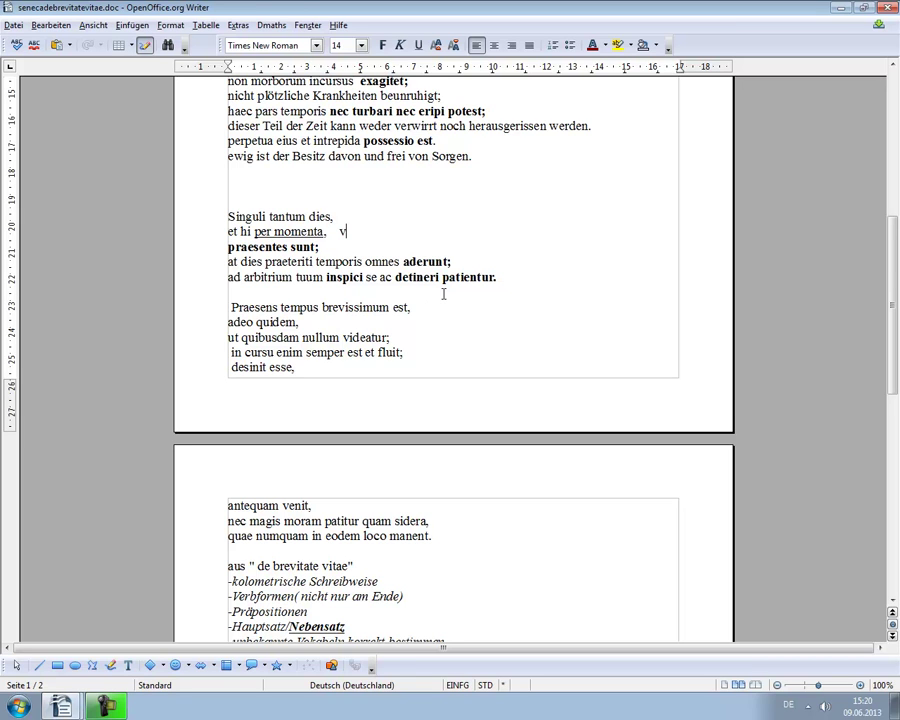
{"action": "type", "text": "on Augenblick zu A"}
{"action": "type", "text": "u"}
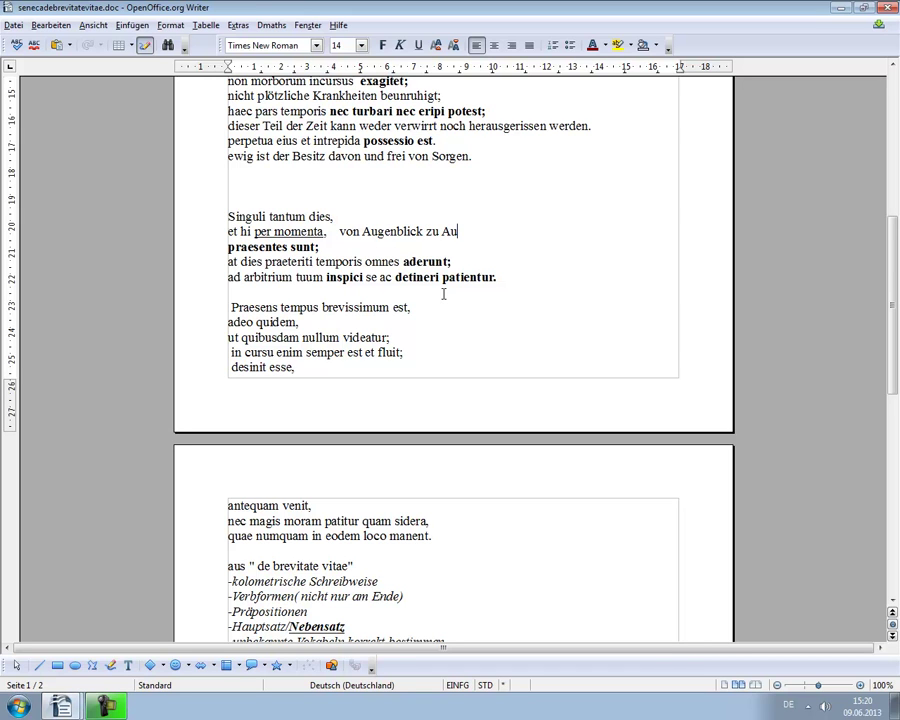
{"action": "type", "text": "genblick"}
{"action": "left_click_drag", "start_coordinate": [226, 278], "coordinate": [292, 279]}
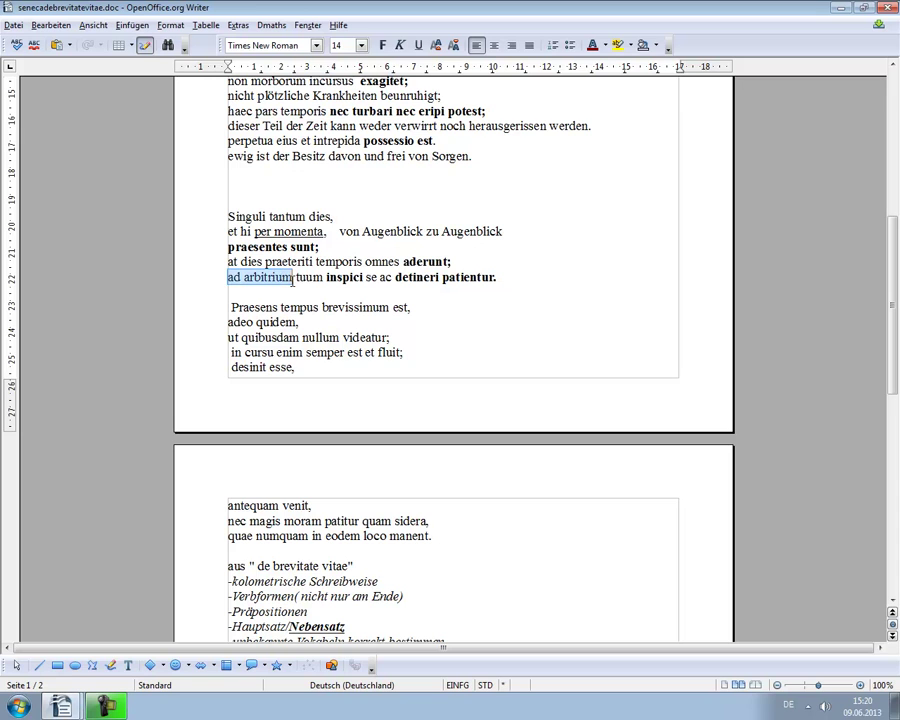
{"action": "left_click", "coordinate": [418, 45]}
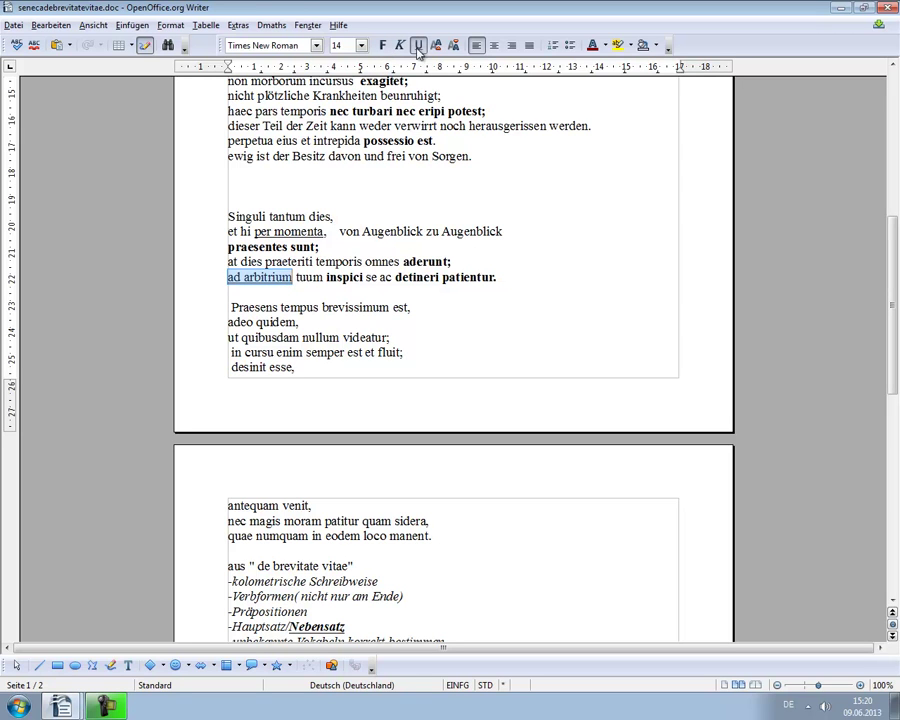
Extend the underline to cover the whole phrase 'ad arbitrium tuum'
{"action": "left_click", "coordinate": [244, 293]}
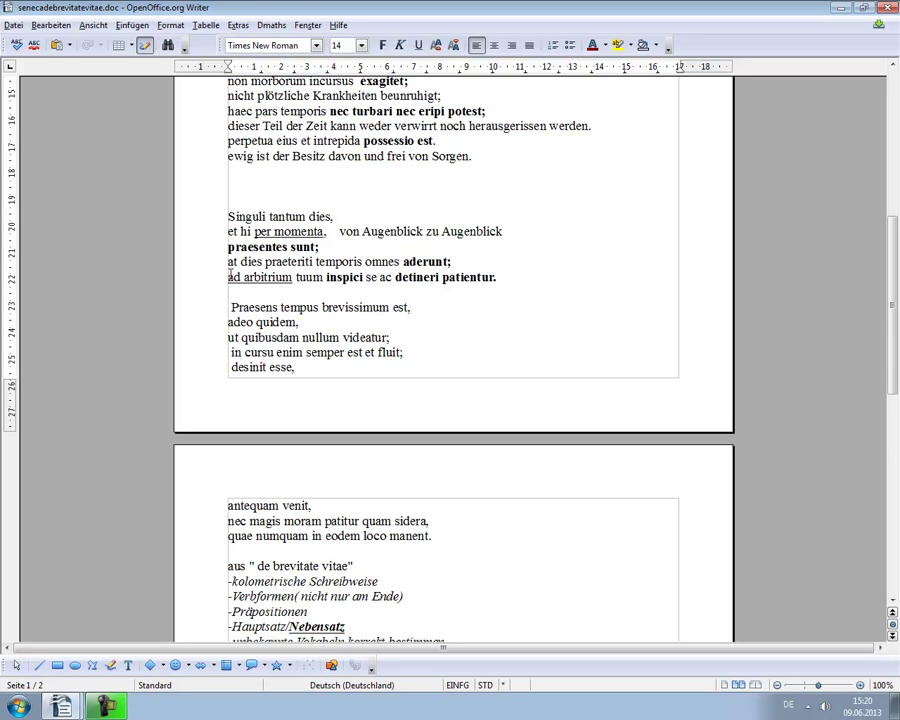
{"action": "left_click_drag", "start_coordinate": [229, 277], "coordinate": [323, 280]}
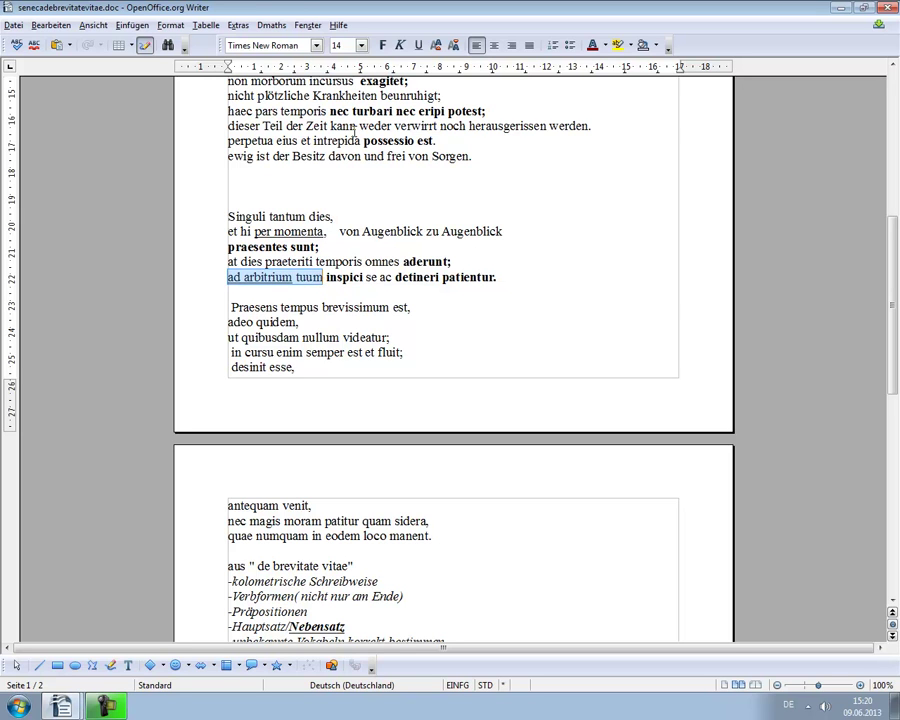
{"action": "left_click", "coordinate": [418, 47]}
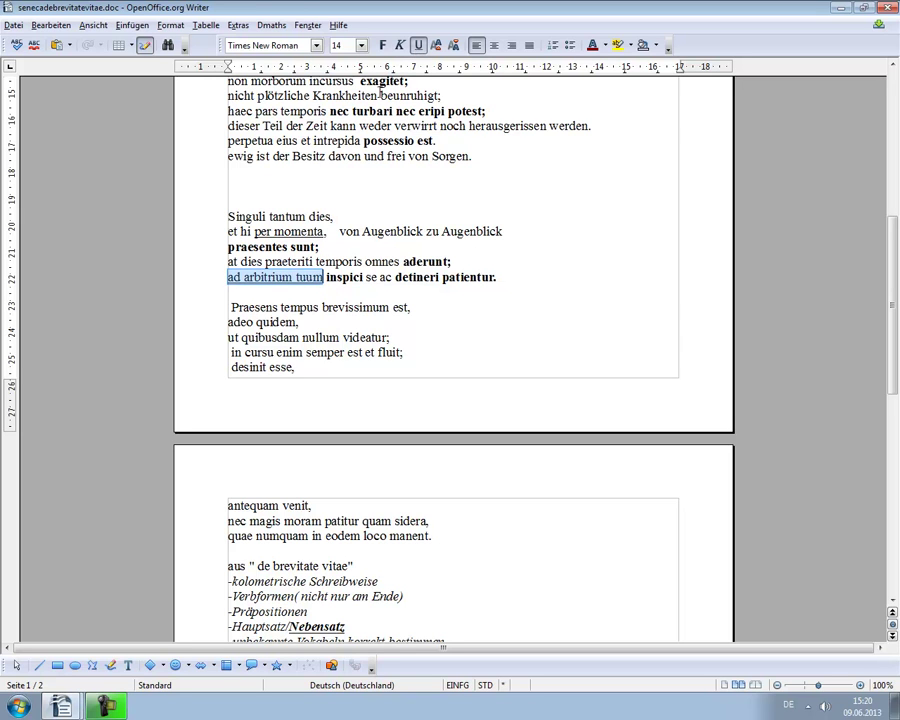
Write 'zu deinem Urteil' on the line below and add blank lines after it
{"action": "left_click", "coordinate": [239, 292]}
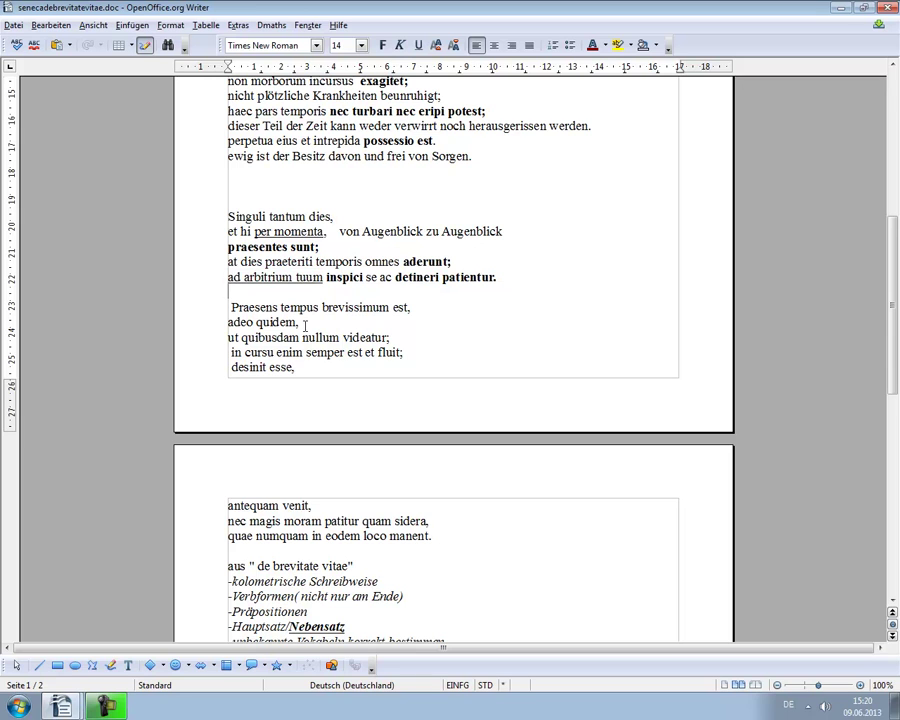
{"action": "type", "text": "zu deinem Urteil"}
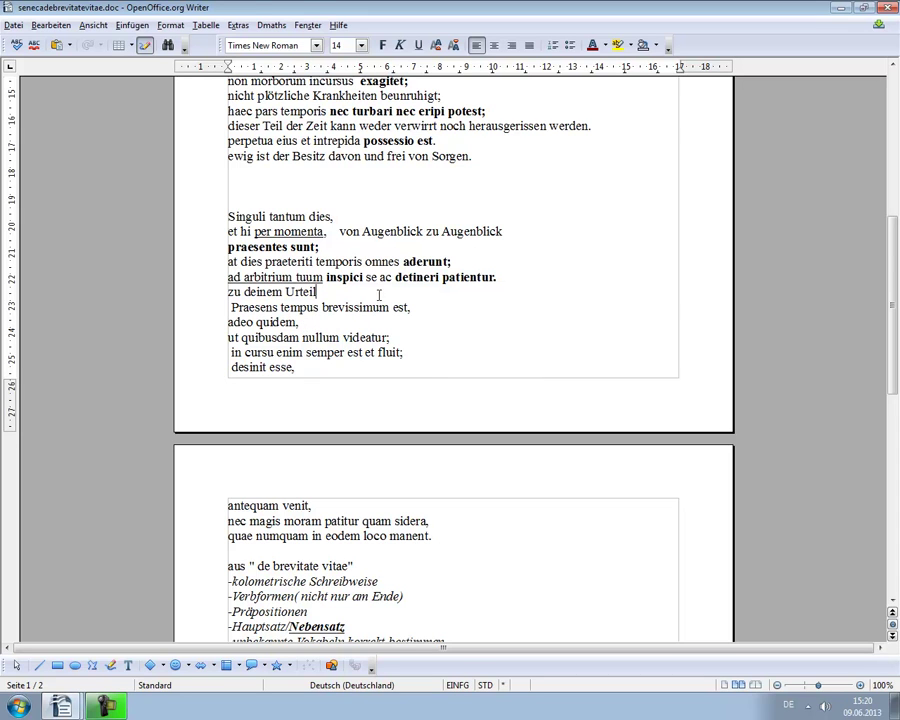
{"action": "key", "text": "Return"}
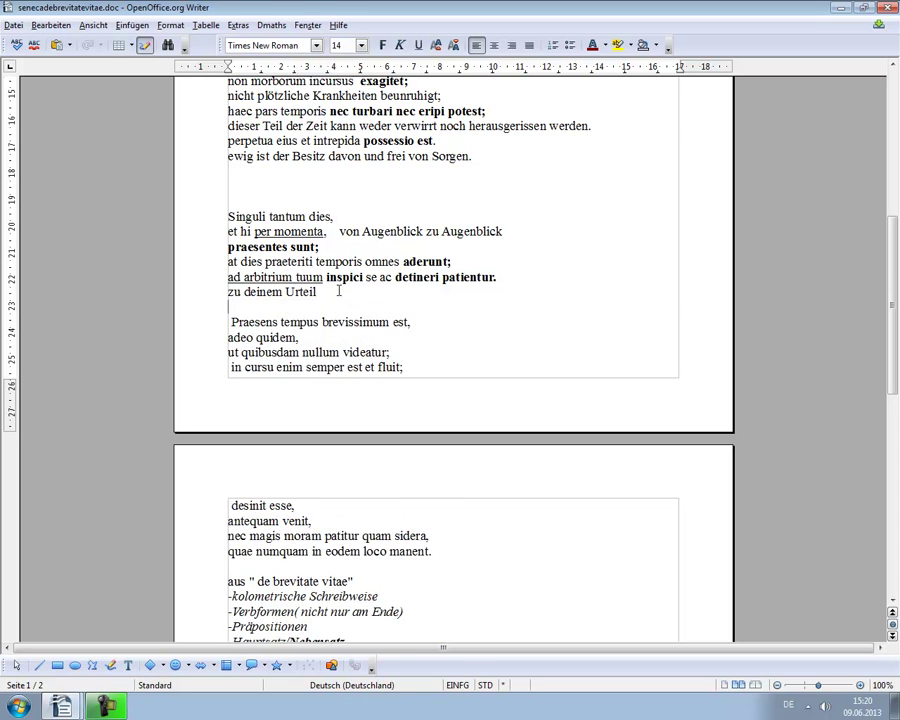
{"action": "key", "text": "Return"}
{"action": "key", "text": "Return"}
{"action": "key", "text": "Return"}
{"action": "key", "text": "Return"}
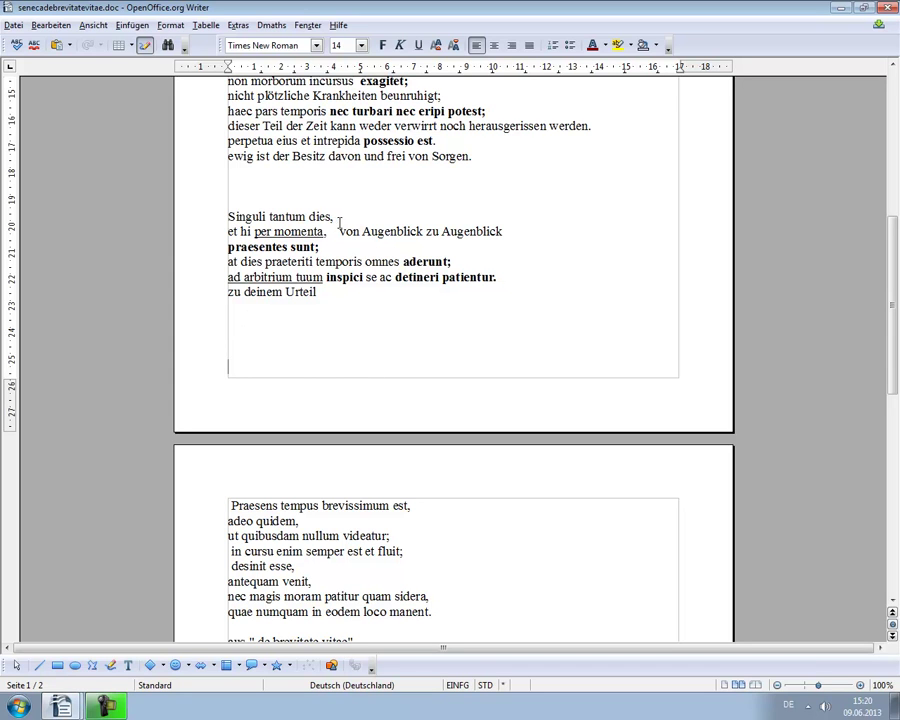
{"action": "key", "text": "Down"}
Add an empty line after 'praesentes sunt;' and gloss 'Singuli tantum dies,' with 'Nur einzelne Tage sind präsent,'
{"action": "left_click", "coordinate": [320, 246]}
{"action": "key", "text": "Return"}
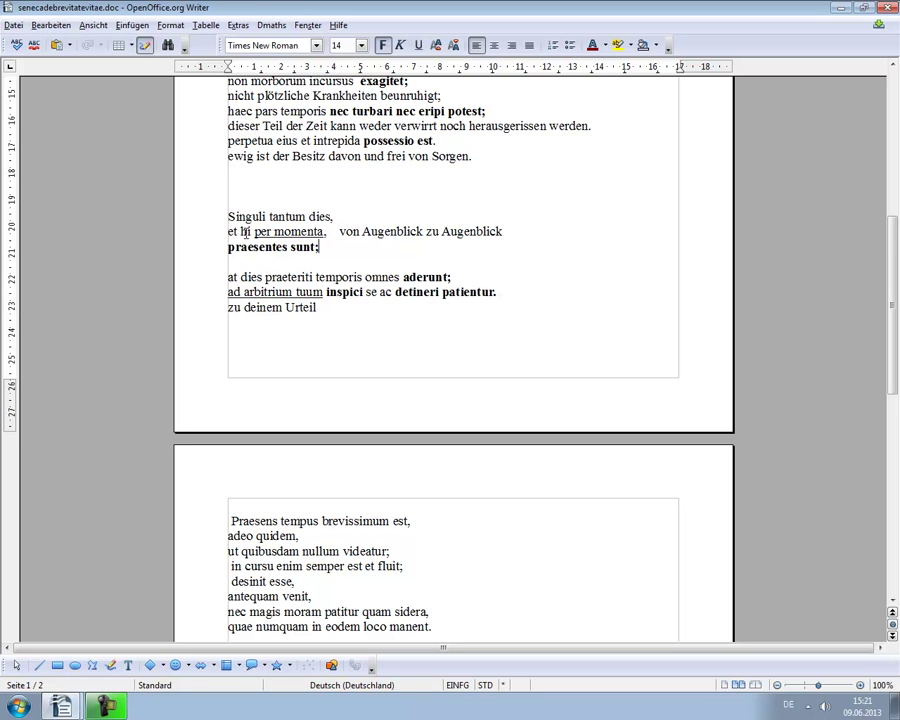
{"action": "key", "text": "Down"}
{"action": "key", "text": "Down"}
{"action": "left_click", "coordinate": [351, 219]}
{"action": "type", "text": "Nur einzelne Tage"}
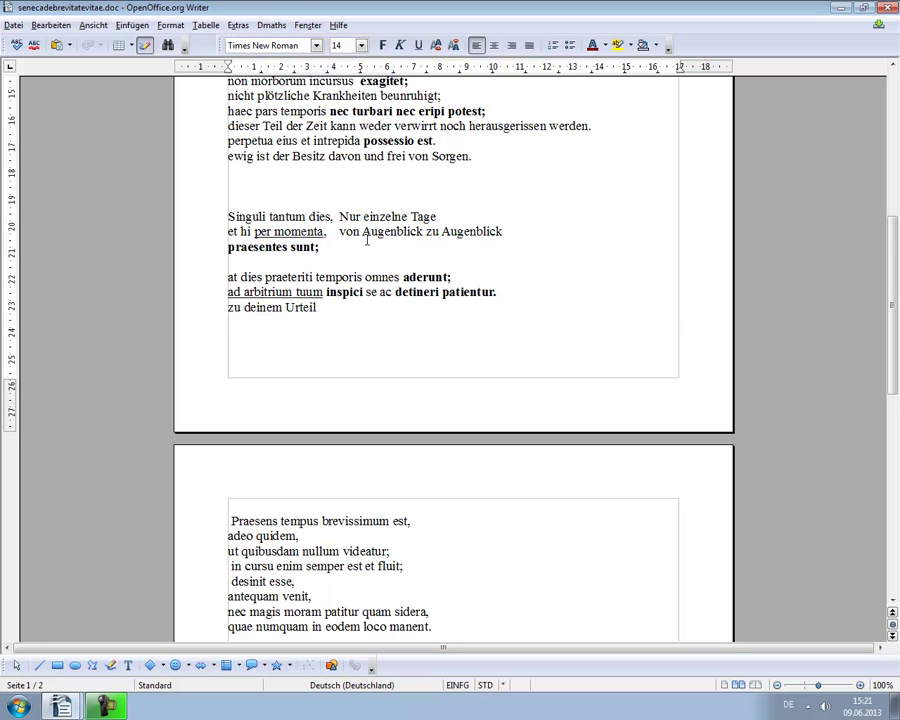
{"action": "type", "text": " sind präsent,"}
Insert 'und diese' before 'von Augenblick zu Augenblick'
{"action": "left_click", "coordinate": [338, 232]}
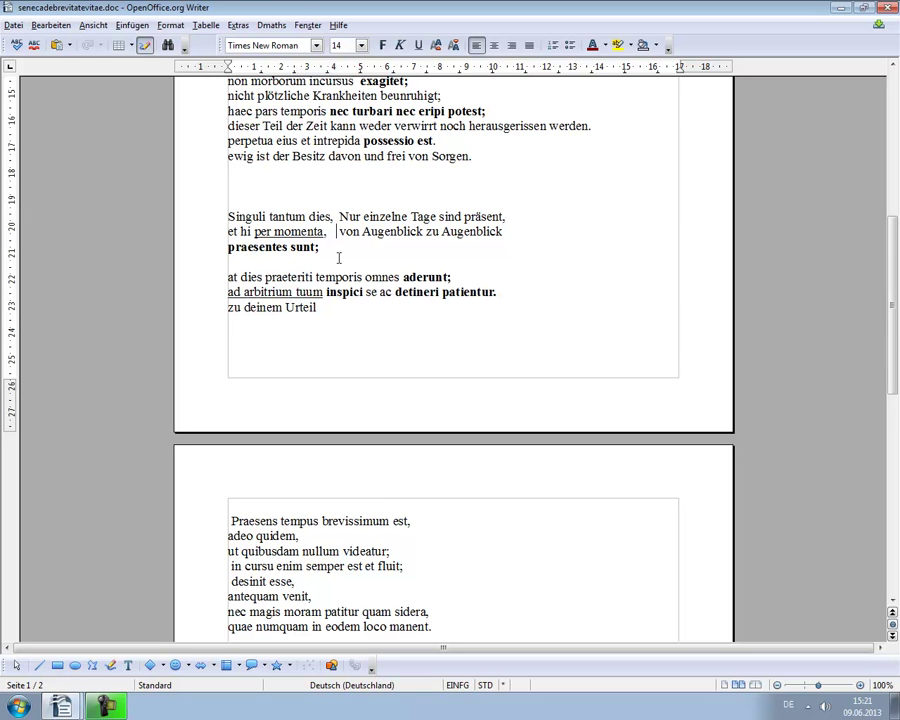
{"action": "type", "text": "und die"}
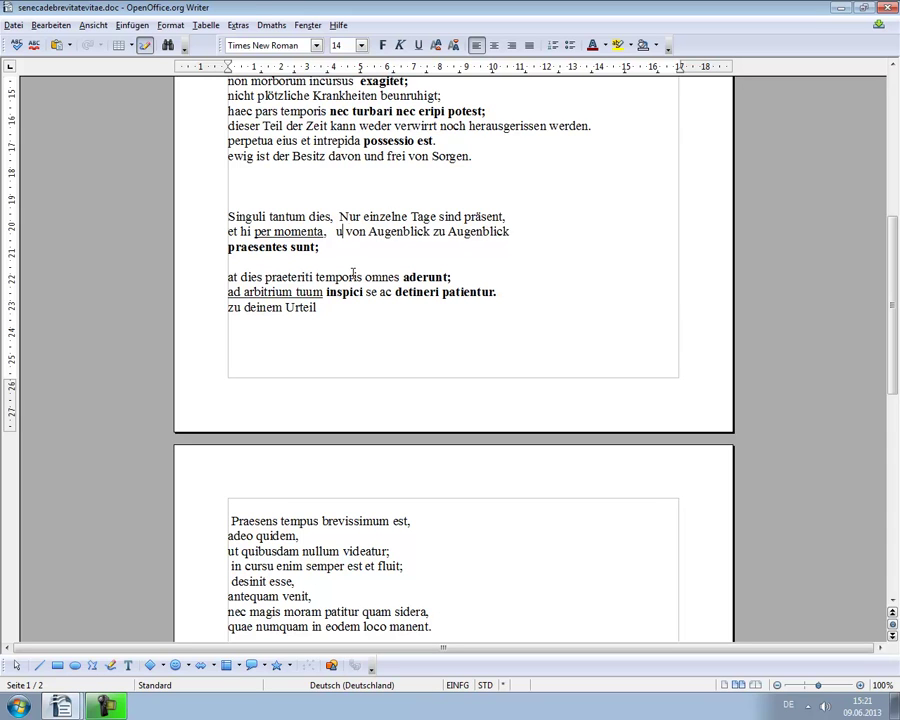
{"action": "type", "text": "se"}
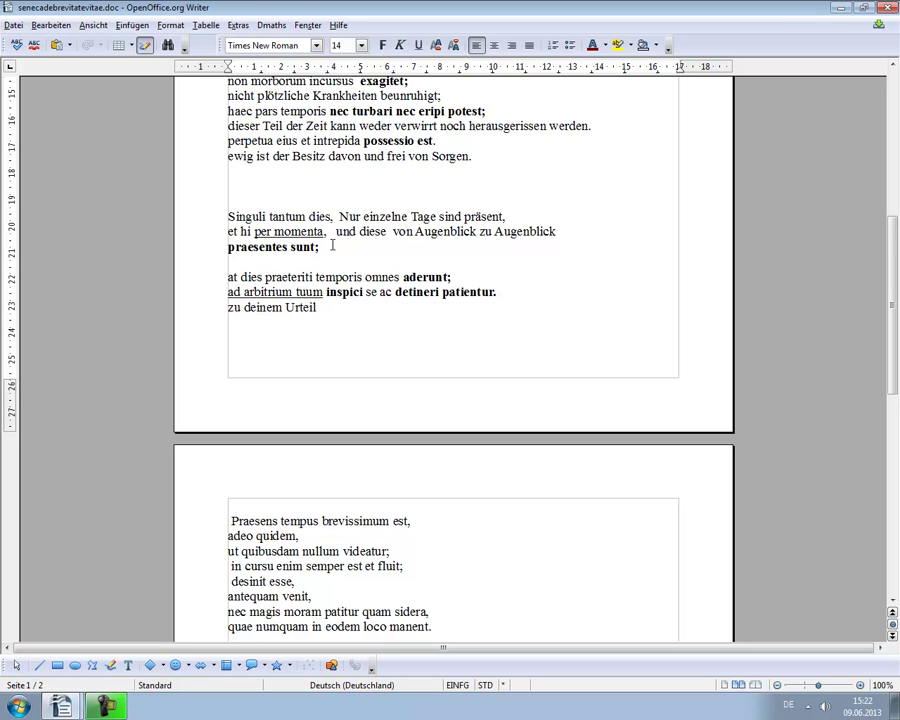
Add the non-bold gloss 'einzig und allein die vergangenen Tage der zeit werden herankommen' under 'aderunt;'
{"action": "left_click", "coordinate": [458, 278]}
{"action": "key", "text": "Return"}
{"action": "key", "text": "Return"}
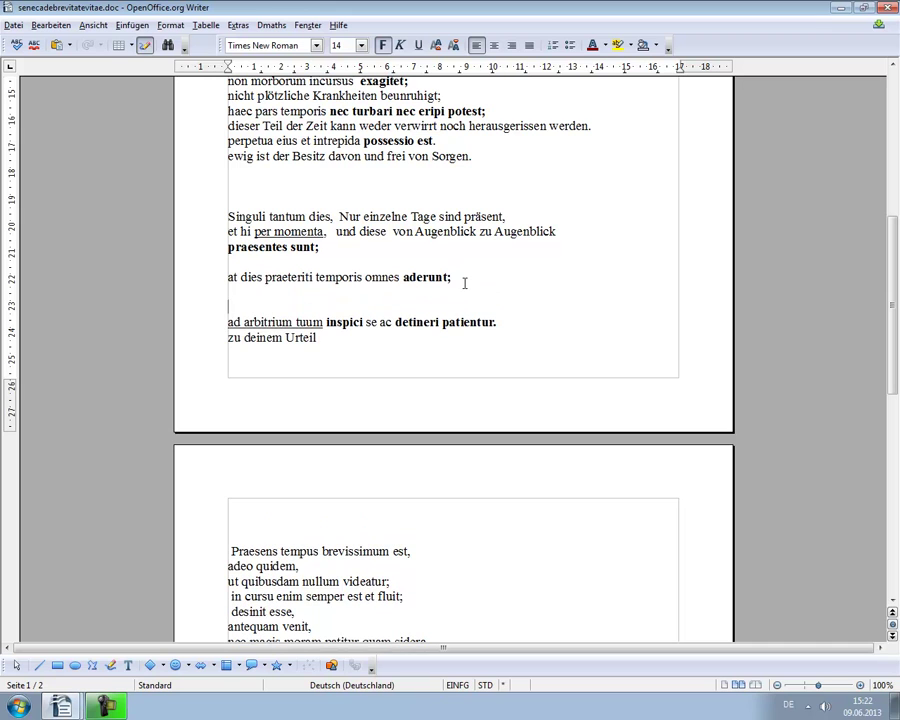
{"action": "left_click", "coordinate": [233, 293]}
{"action": "type", "text": "einzi und allein"}
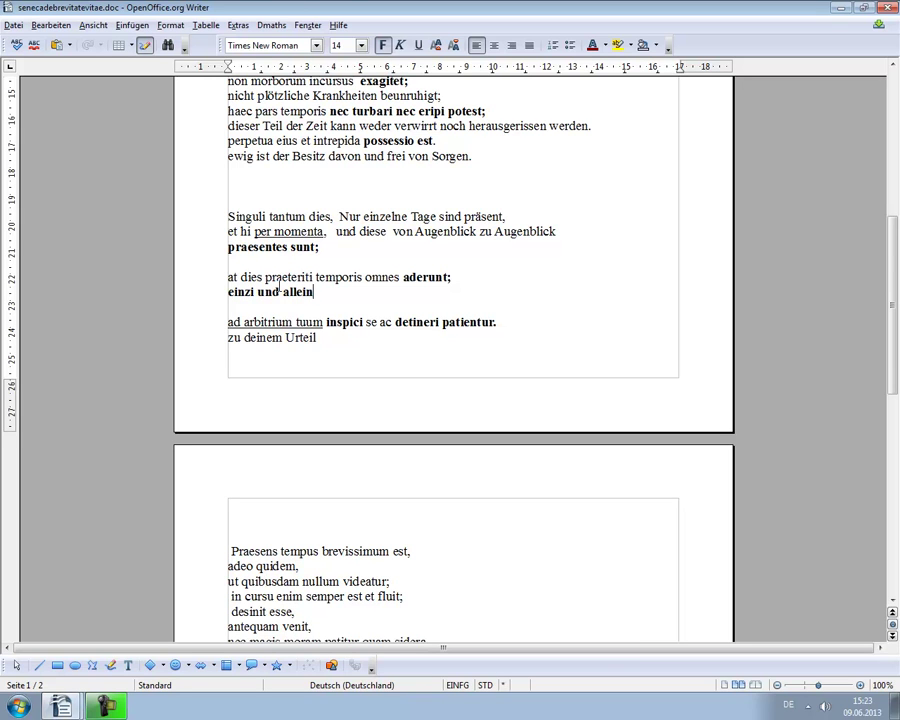
{"action": "key", "text": "Left"}
{"action": "key", "text": "Left"}
{"action": "key", "text": "Left"}
{"action": "key", "text": "Left"}
{"action": "key", "text": "Left"}
{"action": "key", "text": "Left"}
{"action": "key", "text": "Left"}
{"action": "key", "text": "Left"}
{"action": "key", "text": "Left"}
{"action": "type", "text": "g"}
{"action": "left_click_drag", "start_coordinate": [322, 292], "coordinate": [227, 294]}
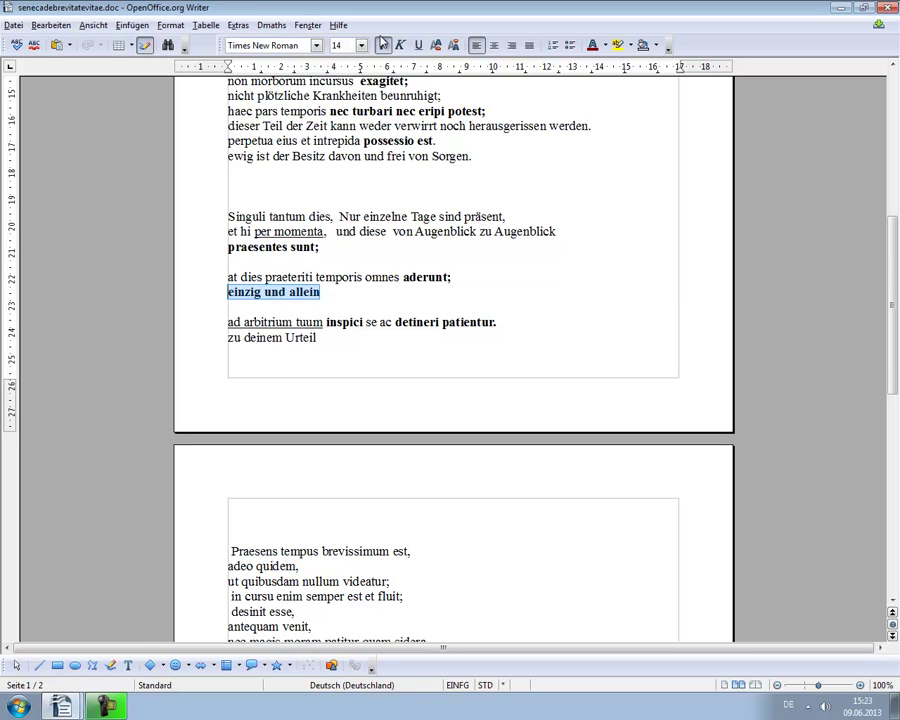
{"action": "key", "text": "ctrl+b"}
{"action": "left_click", "coordinate": [317, 292]}
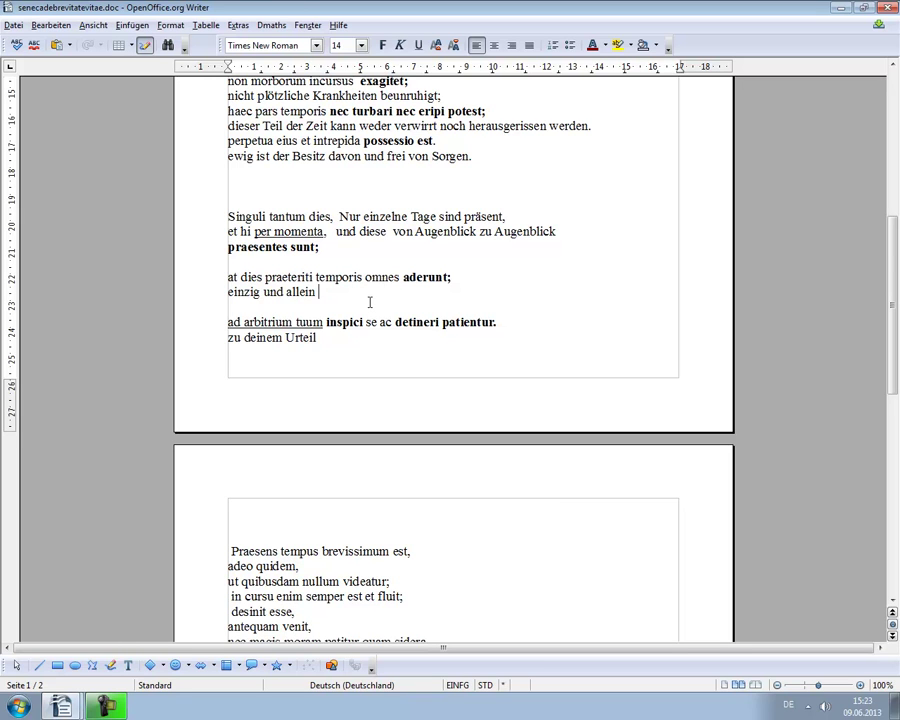
{"action": "type", "text": "die vergangenen Tag"}
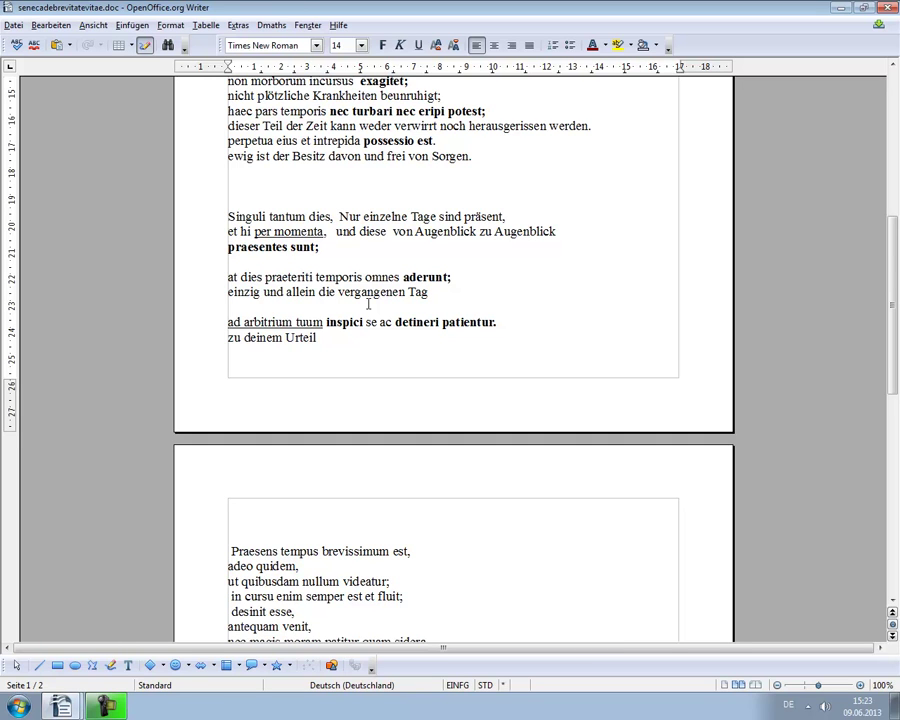
{"action": "type", "text": "e der zeit "}
{"action": "type", "text": "werden herankommen"}
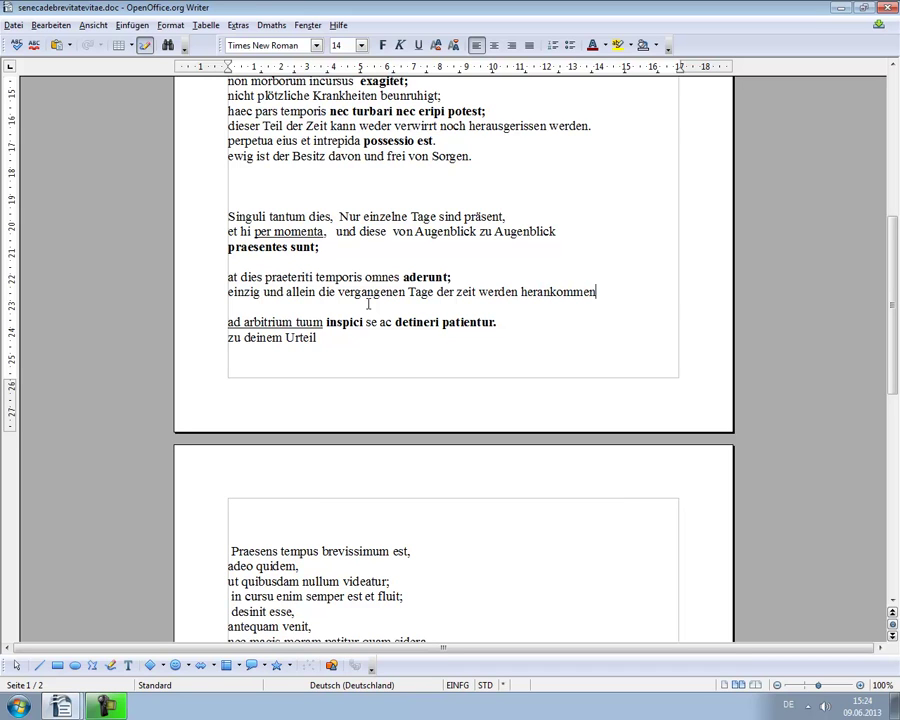
Capitalize 'zeit' to 'Zeit' and end that gloss line with a semicolon
{"action": "left_click", "coordinate": [459, 292]}
{"action": "key", "text": "BackSpace"}
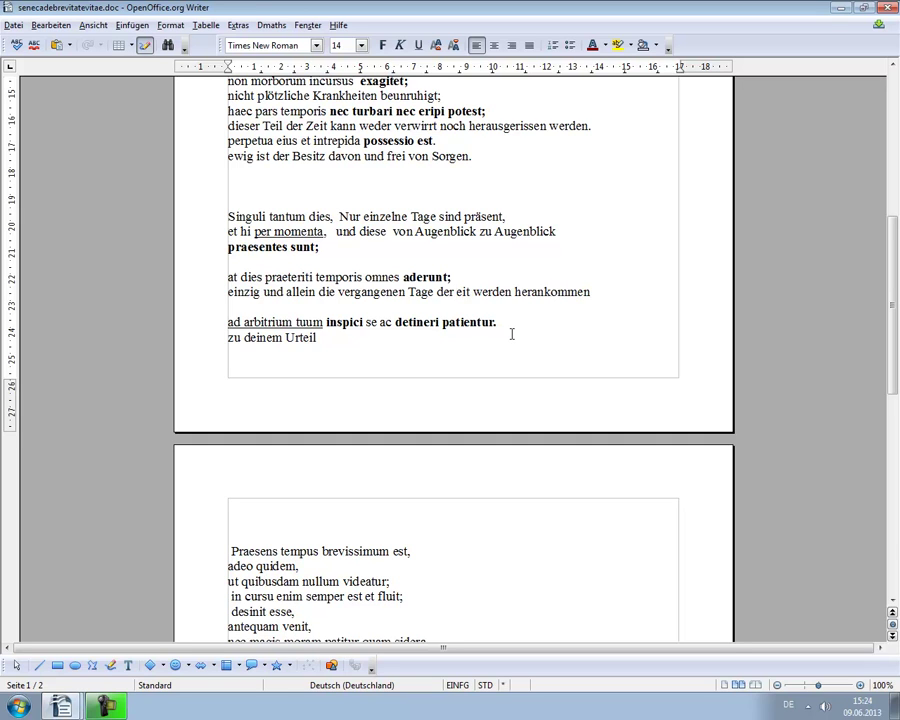
{"action": "type", "text": "Z"}
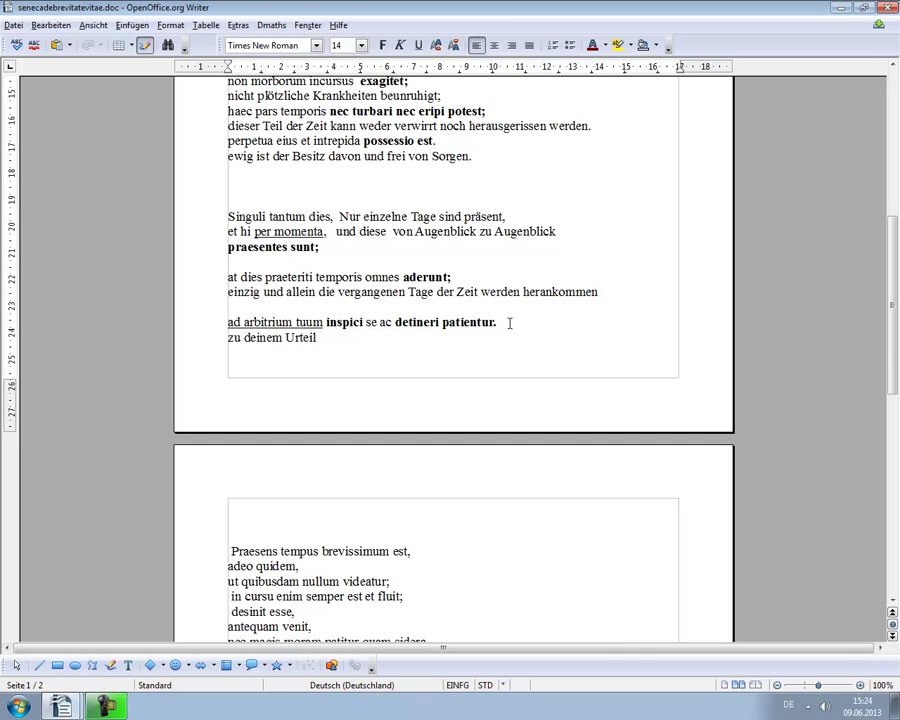
{"action": "key", "text": "End"}
{"action": "type", "text": ";"}
Extend the 'zu deinem Urteil' gloss with 'betrachtet werden und festgehalten werden sie lassen es zu.'
{"action": "left_click", "coordinate": [326, 338]}
{"action": "type", "text": "betrachtet werden und festgehalten werden"}
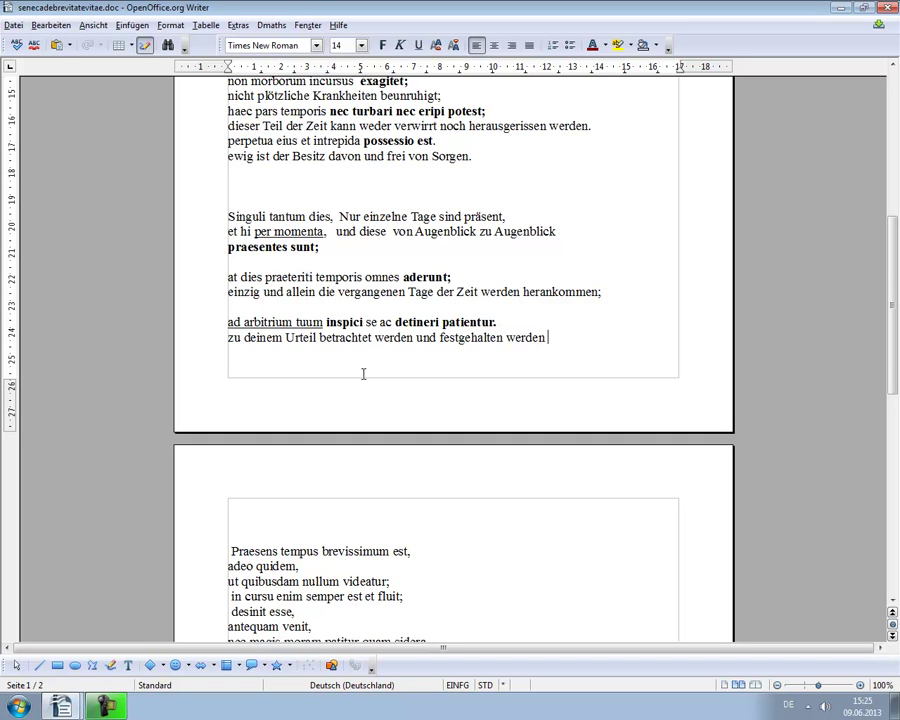
{"action": "type", "text": "sie lassen es zu."}
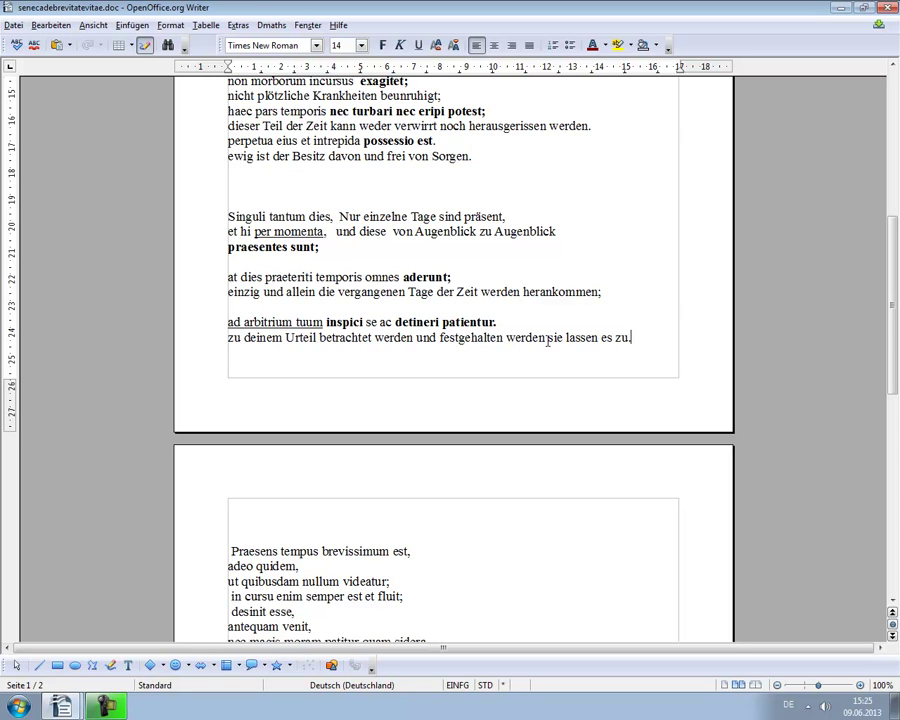
Insert 'zu' after 'betrachtet' and before the second 'werden' in the German gloss
{"action": "left_click", "coordinate": [372, 337]}
{"action": "type", "text": "zu"}
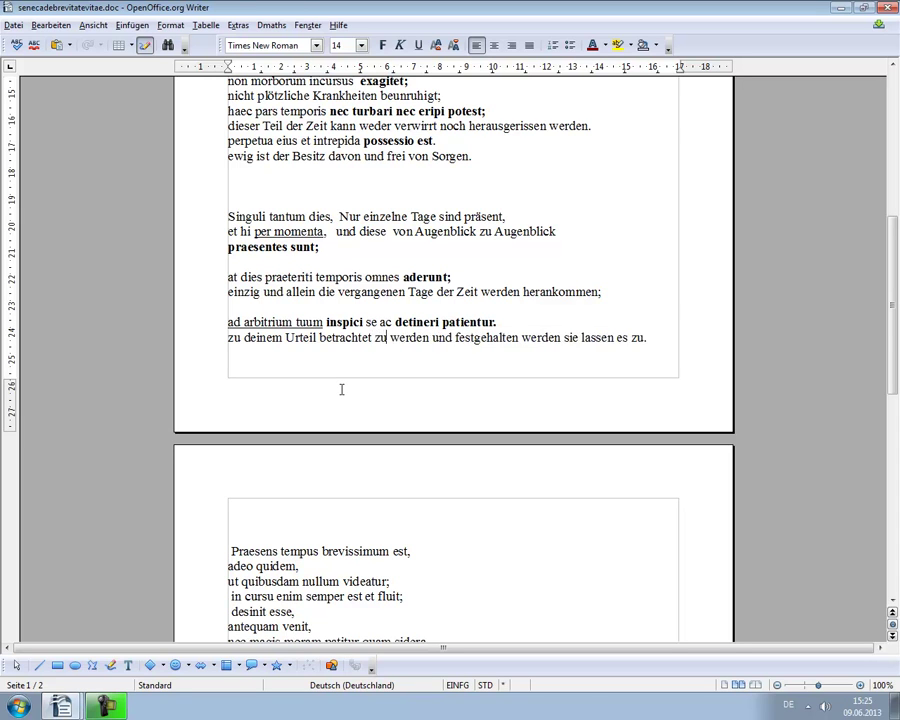
{"action": "key", "text": "Right"}
{"action": "key", "text": "Right"}
{"action": "key", "text": "Right"}
{"action": "key", "text": "Right"}
{"action": "key", "text": "Right"}
{"action": "key", "text": "Right"}
{"action": "key", "text": "Right"}
{"action": "key", "text": "Right"}
{"action": "key", "text": "Right"}
{"action": "type", "text": "zu"}
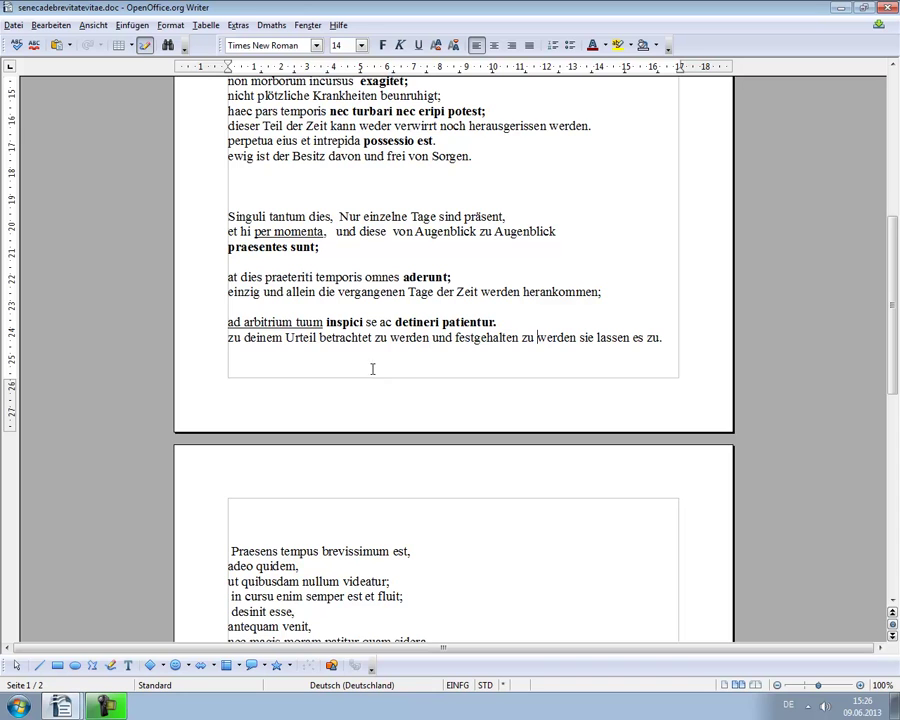
{"action": "scroll", "coordinate": [363, 361], "scroll_direction": "down", "scroll_amount": 2}
Bold 'brevissimum est' in the first line on page 2
{"action": "scroll", "coordinate": [362, 356], "scroll_direction": "down", "scroll_amount": 3}
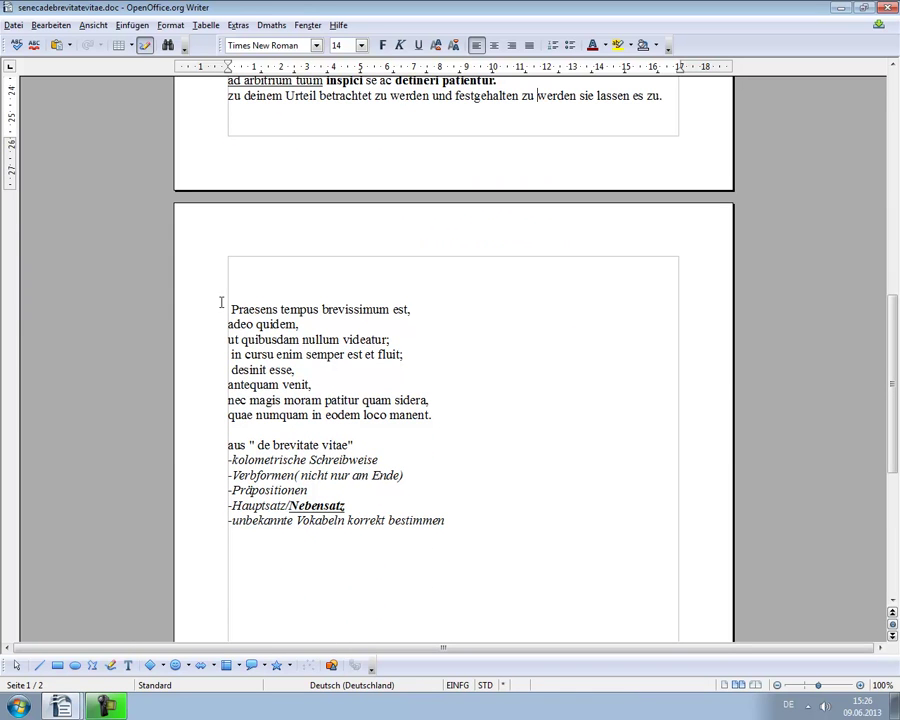
{"action": "left_click", "coordinate": [322, 310]}
{"action": "left_click_drag", "start_coordinate": [323, 310], "coordinate": [409, 310]}
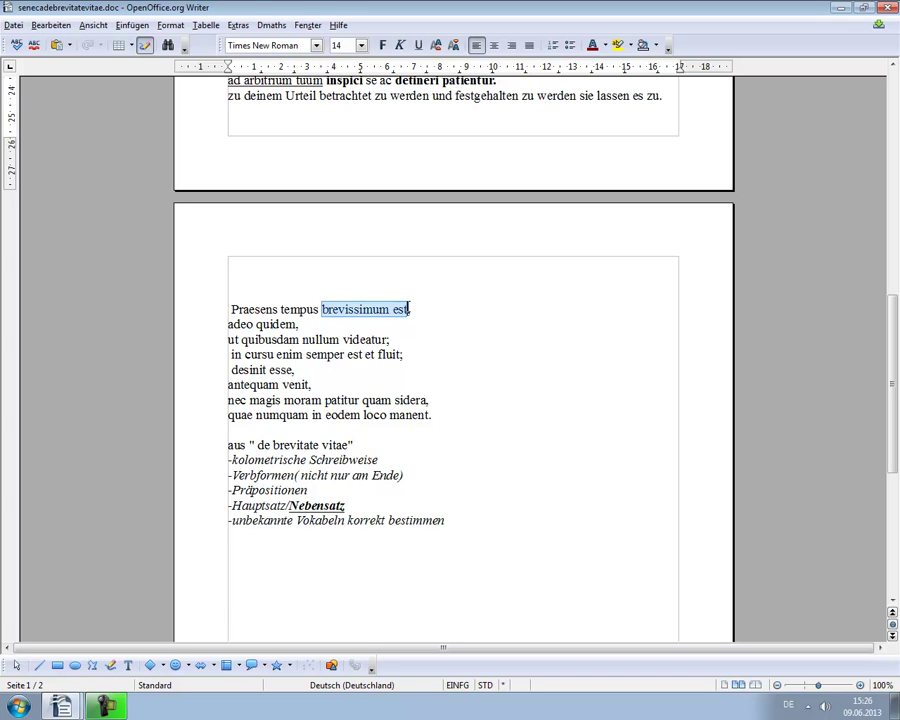
{"action": "left_click", "coordinate": [383, 45]}
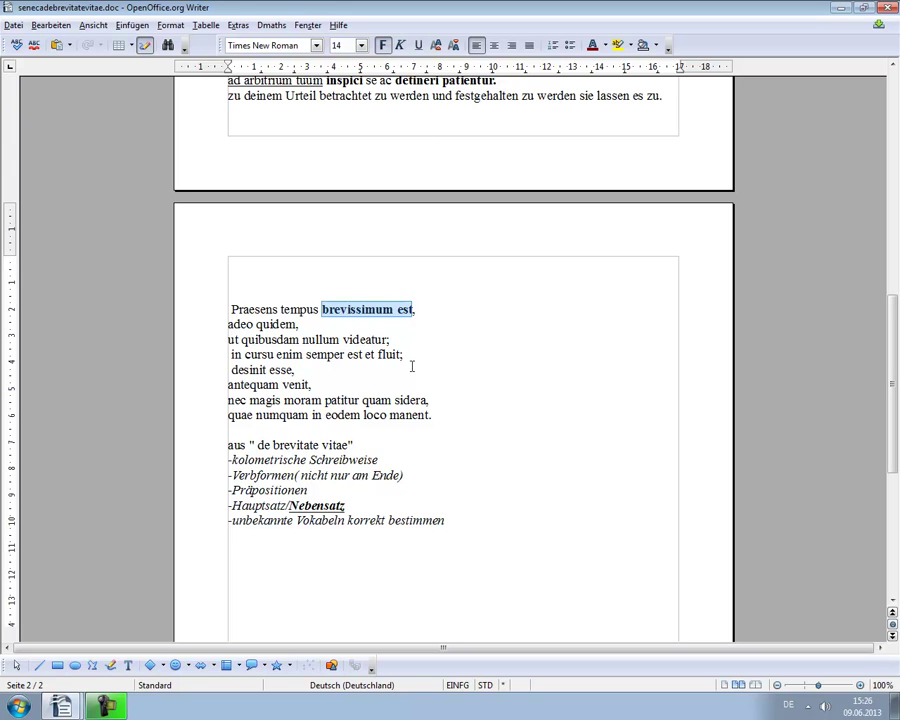
Add blank lines after the first two lines, indent the 'ut quibusdam' line, and bold 'videatur'
{"action": "left_click", "coordinate": [432, 314]}
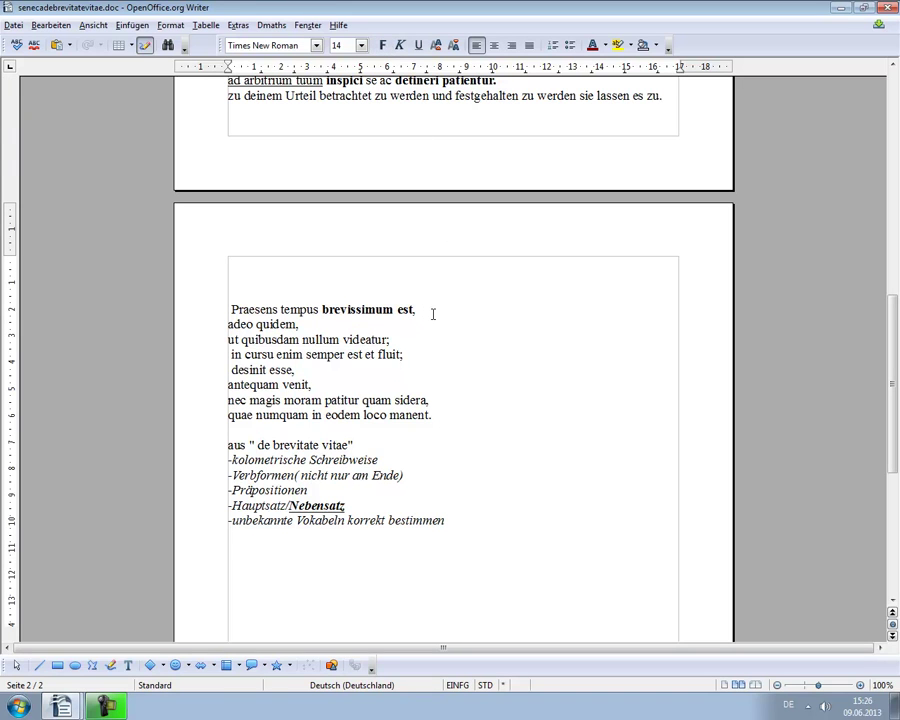
{"action": "key", "text": "Return"}
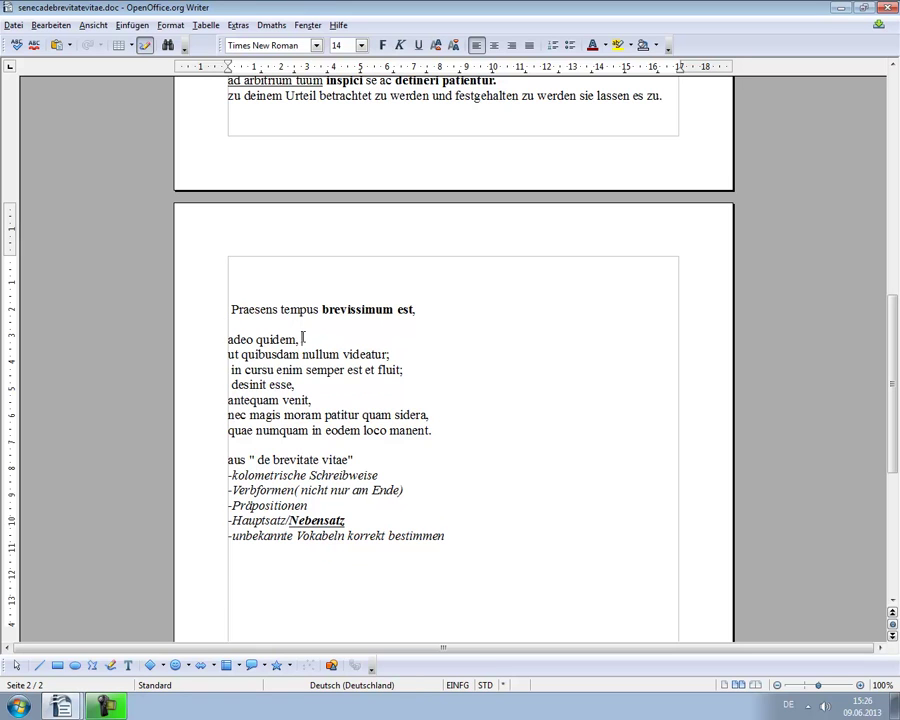
{"action": "left_click", "coordinate": [303, 339]}
{"action": "key", "text": "Return"}
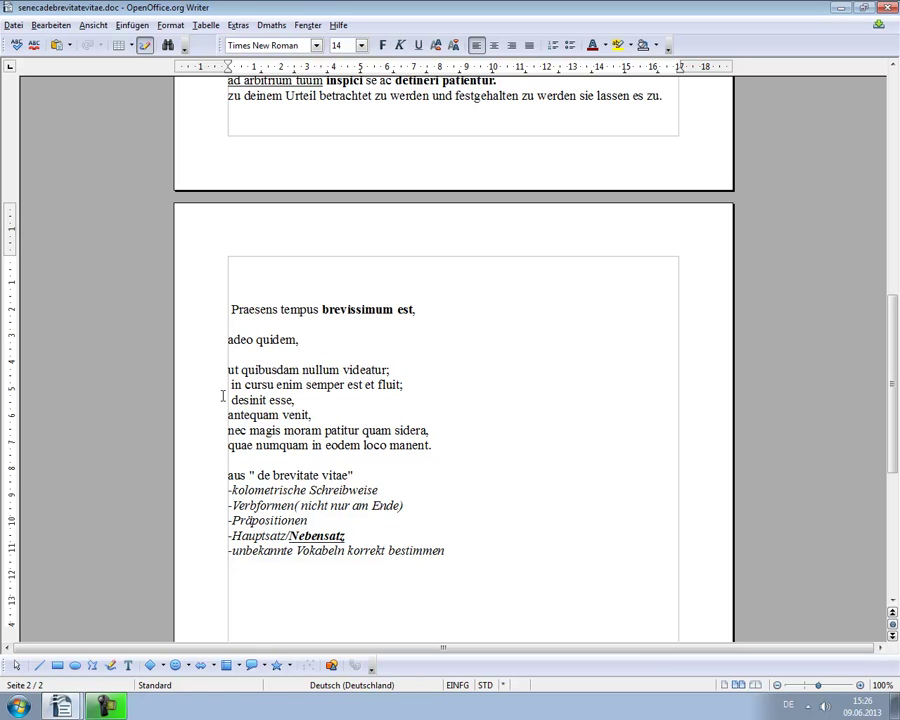
{"action": "key", "text": "Down"}
{"action": "key", "text": "Tab"}
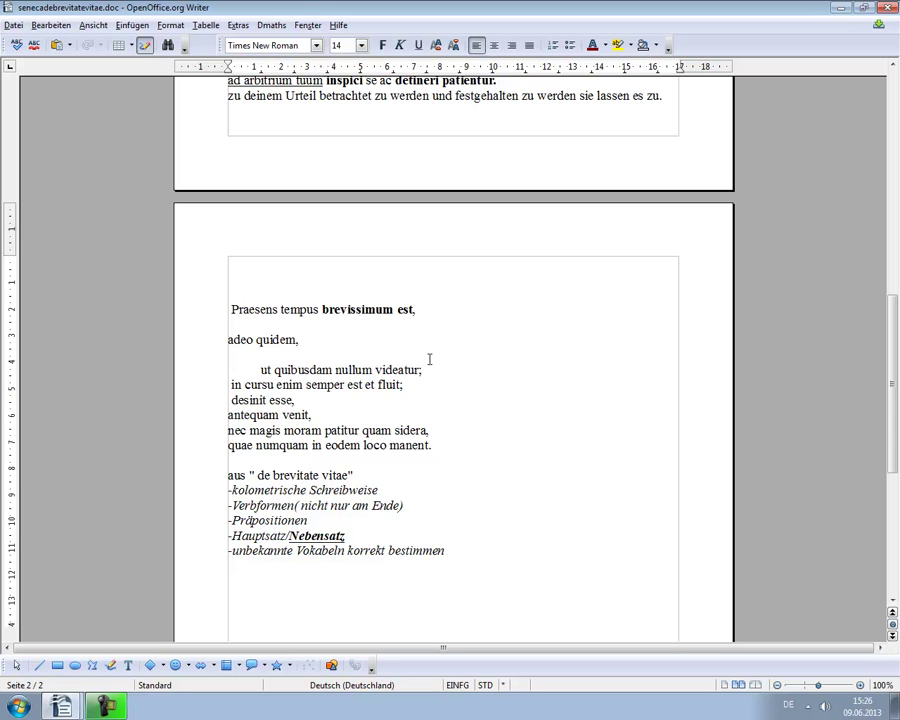
{"action": "left_click_drag", "start_coordinate": [376, 370], "coordinate": [421, 373]}
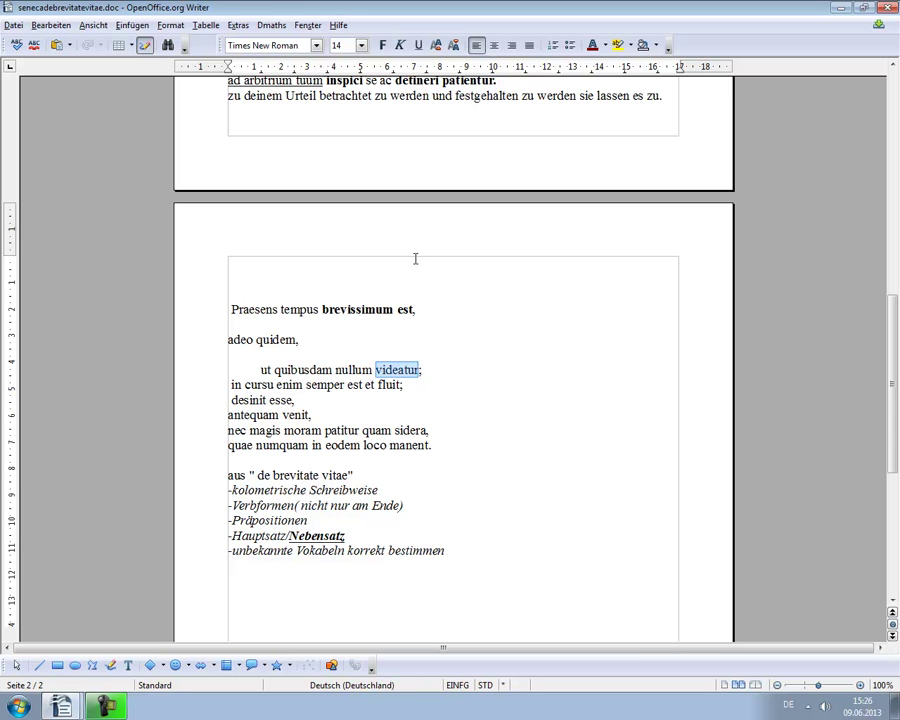
{"action": "left_click", "coordinate": [382, 45]}
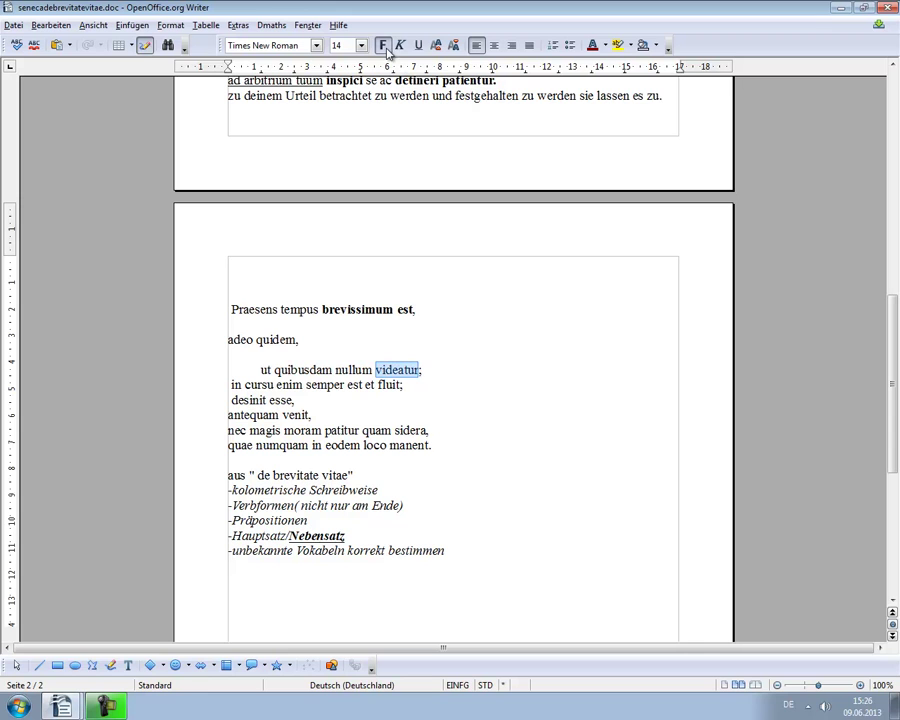
Bold 'semper est' and 'fluit;', adding blank lines after the videatur and fluit lines
{"action": "left_click", "coordinate": [442, 368]}
{"action": "key", "text": "Return"}
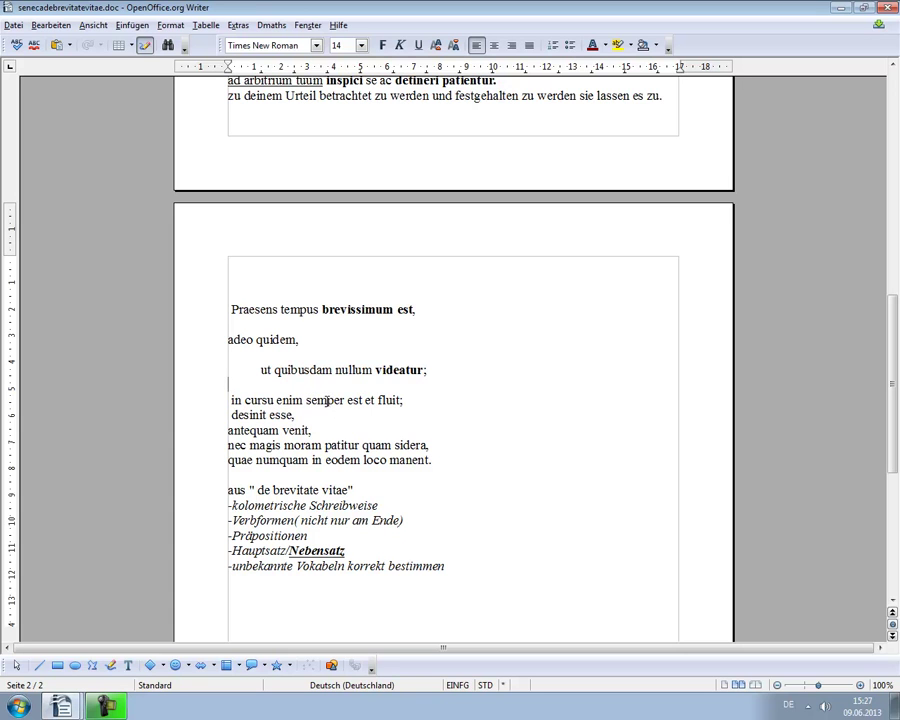
{"action": "left_click_drag", "start_coordinate": [309, 400], "coordinate": [362, 400]}
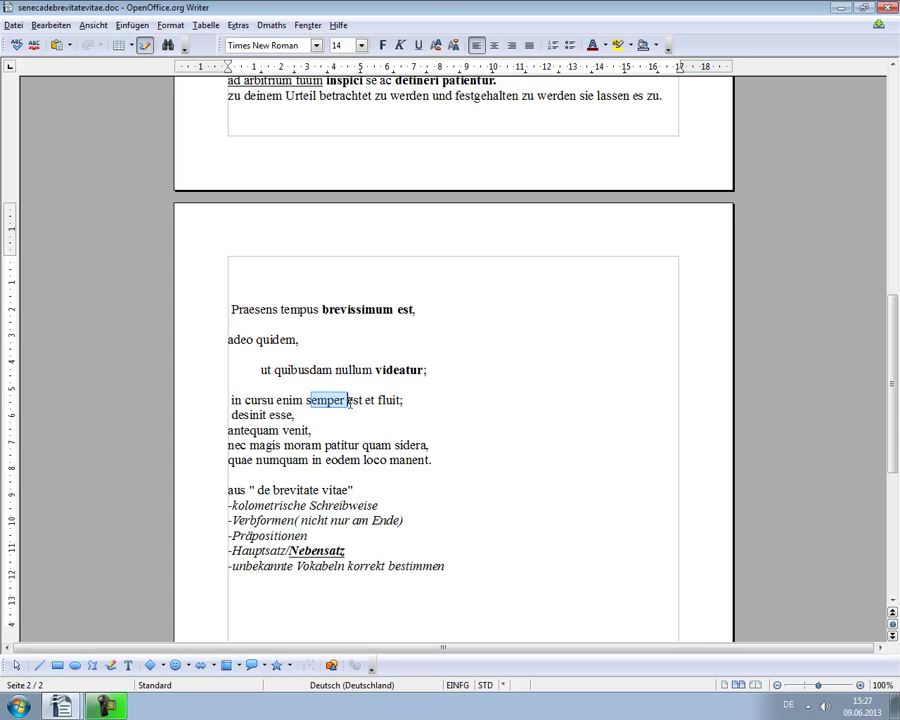
{"action": "left_click", "coordinate": [382, 45]}
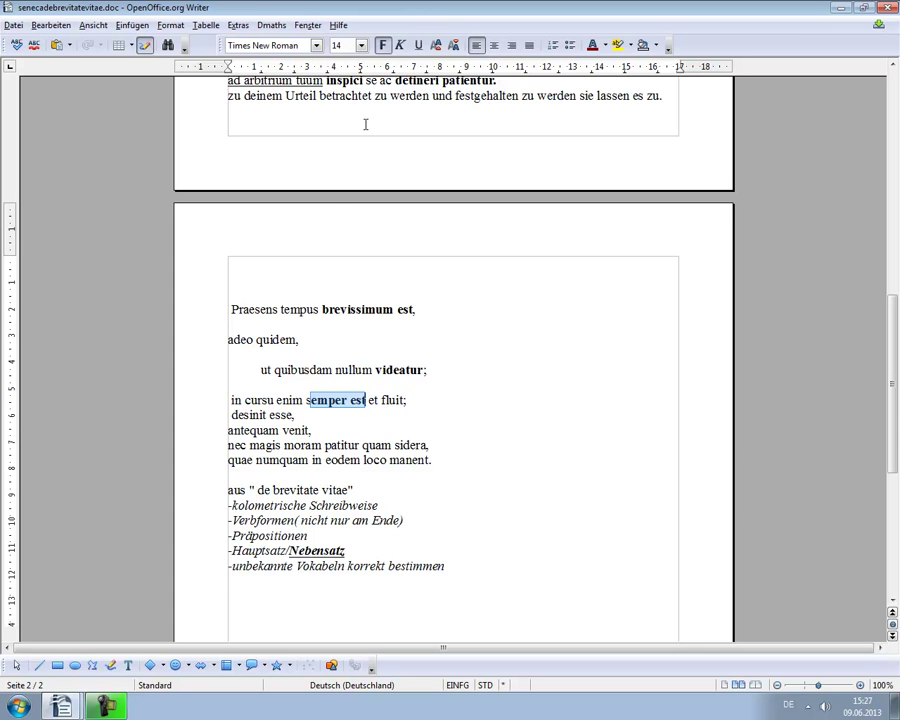
{"action": "left_click_drag", "start_coordinate": [381, 400], "coordinate": [408, 400]}
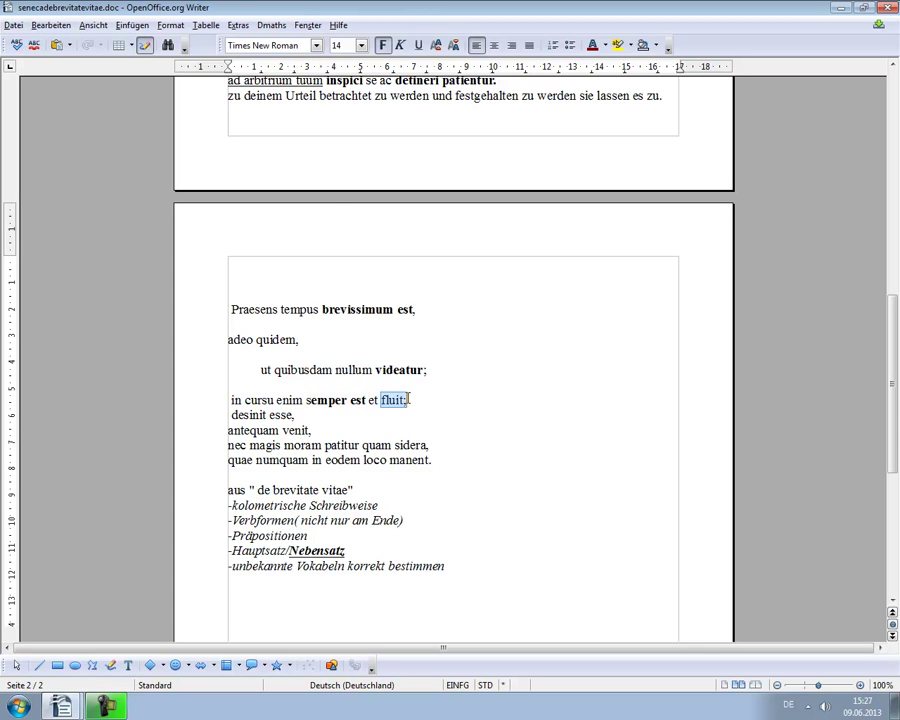
{"action": "left_click", "coordinate": [382, 45]}
{"action": "left_click", "coordinate": [431, 399]}
{"action": "key", "text": "Return"}
Remove the leading space before 'desinit esse', bold it, and add a blank line below
{"action": "left_click", "coordinate": [226, 430]}
{"action": "key", "text": "Delete"}
{"action": "left_click_drag", "start_coordinate": [226, 430], "coordinate": [288, 429]}
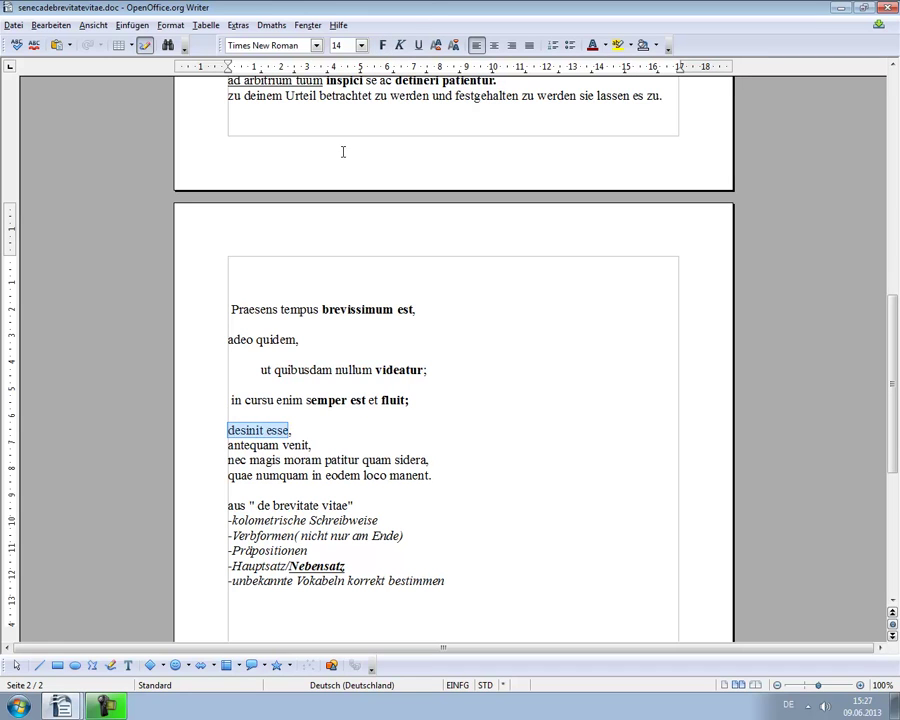
{"action": "left_click", "coordinate": [382, 45]}
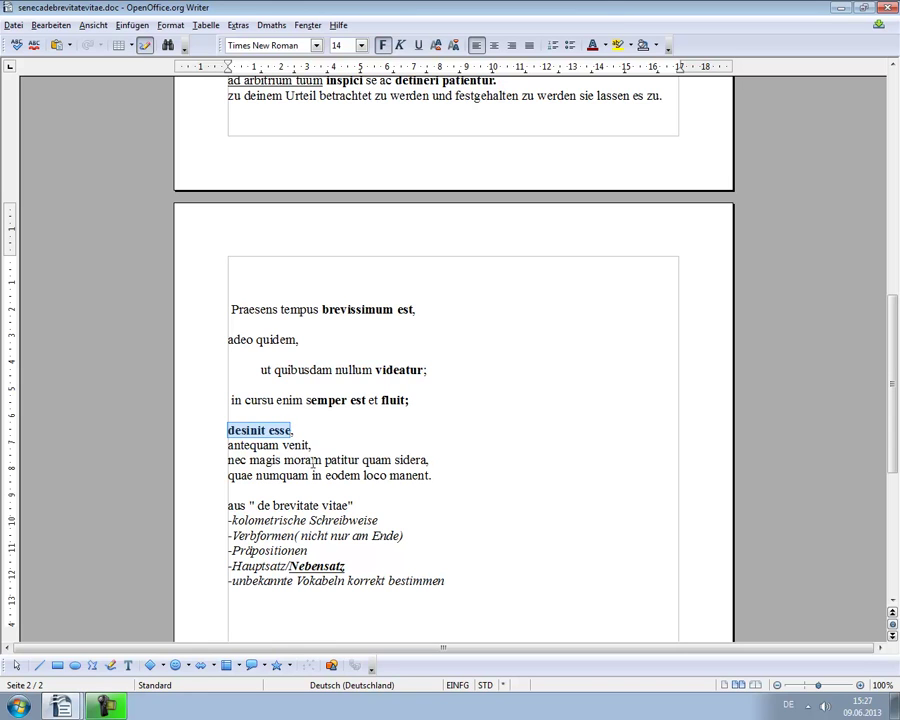
{"action": "left_click", "coordinate": [298, 434]}
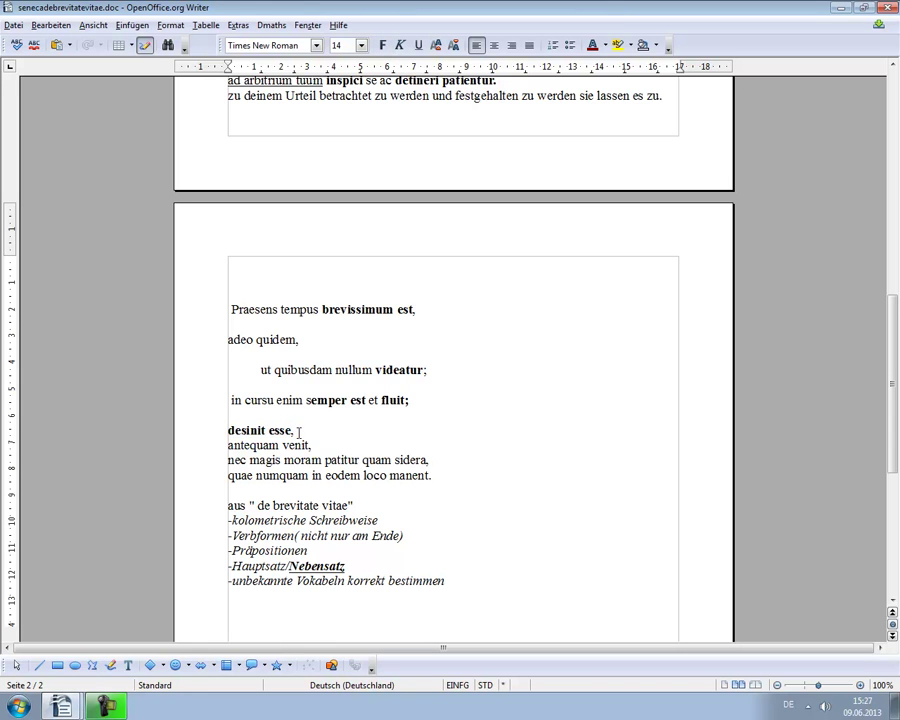
{"action": "key", "text": "Return"}
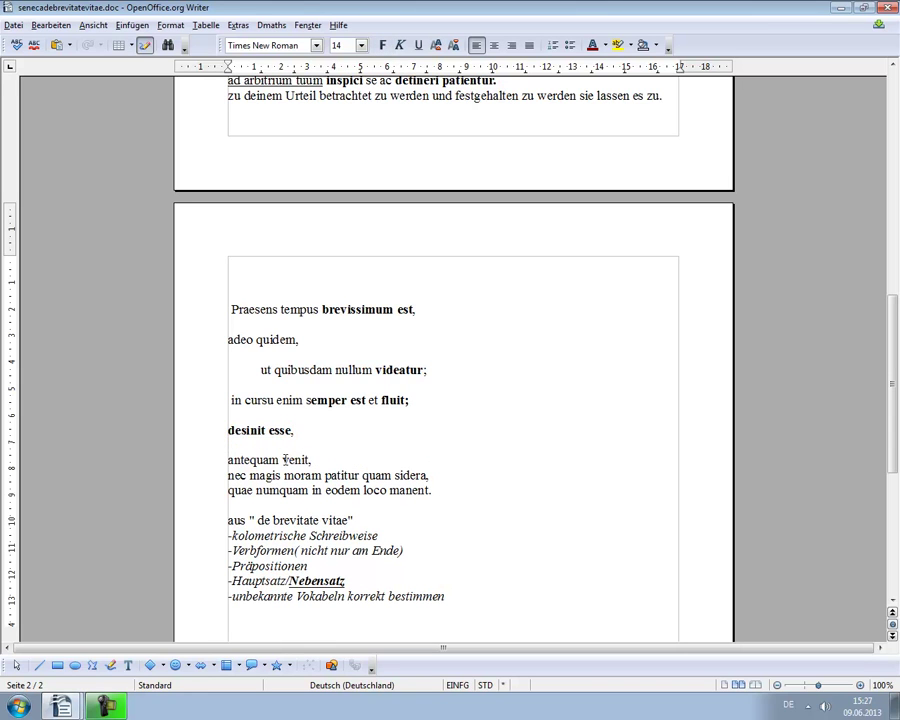
Bold 'venit,', 'patitur' and 'manent.', with a blank line before the 'quae numquam' line
{"action": "left_click_drag", "start_coordinate": [283, 459], "coordinate": [313, 459]}
{"action": "left_click", "coordinate": [382, 45]}
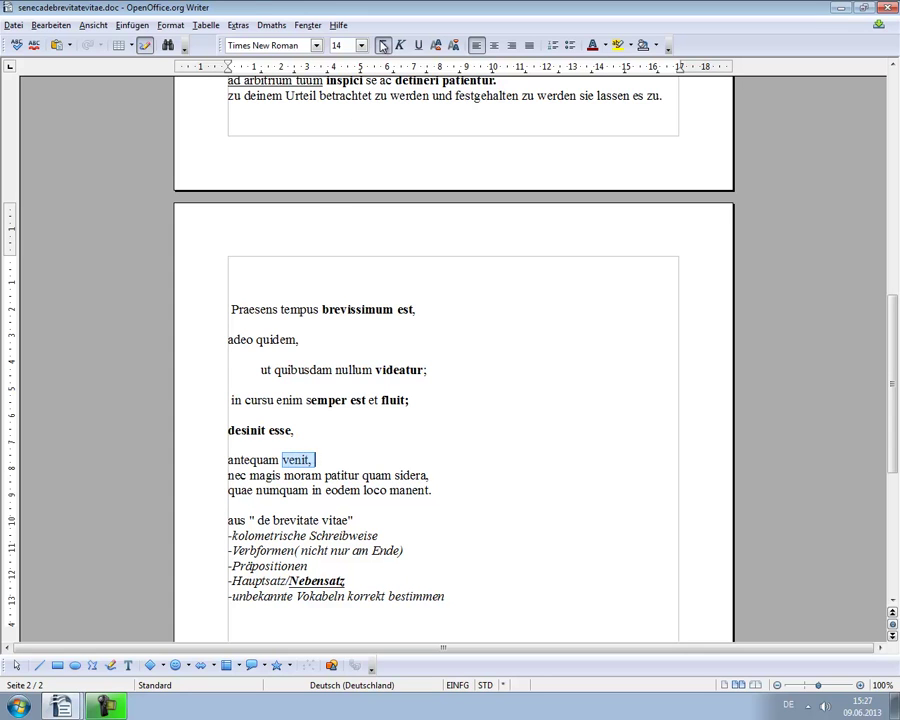
{"action": "left_click", "coordinate": [325, 476]}
{"action": "left_click_drag", "start_coordinate": [325, 476], "coordinate": [362, 476]}
{"action": "left_click", "coordinate": [382, 45]}
{"action": "left_click", "coordinate": [436, 476]}
{"action": "key", "text": "Return"}
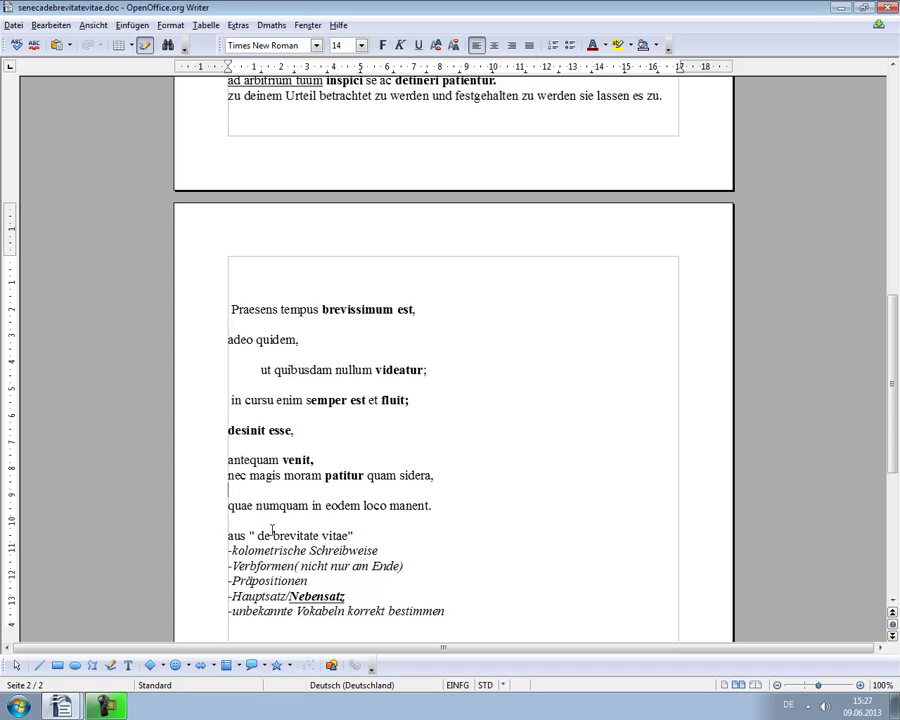
{"action": "left_click_drag", "start_coordinate": [389, 506], "coordinate": [435, 500]}
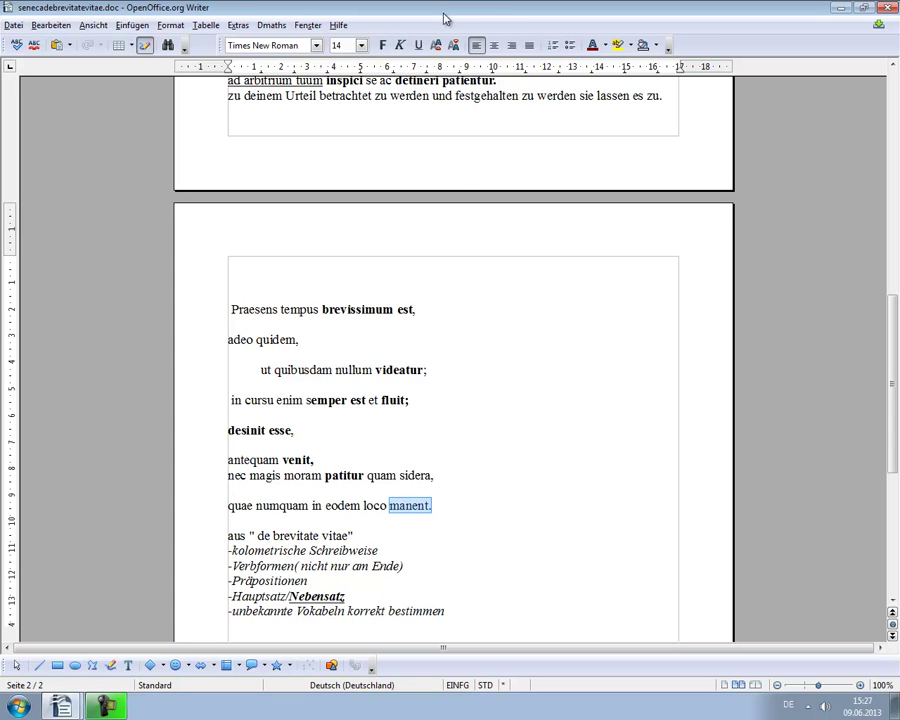
{"action": "left_click", "coordinate": [384, 48]}
{"action": "left_click", "coordinate": [387, 422]}
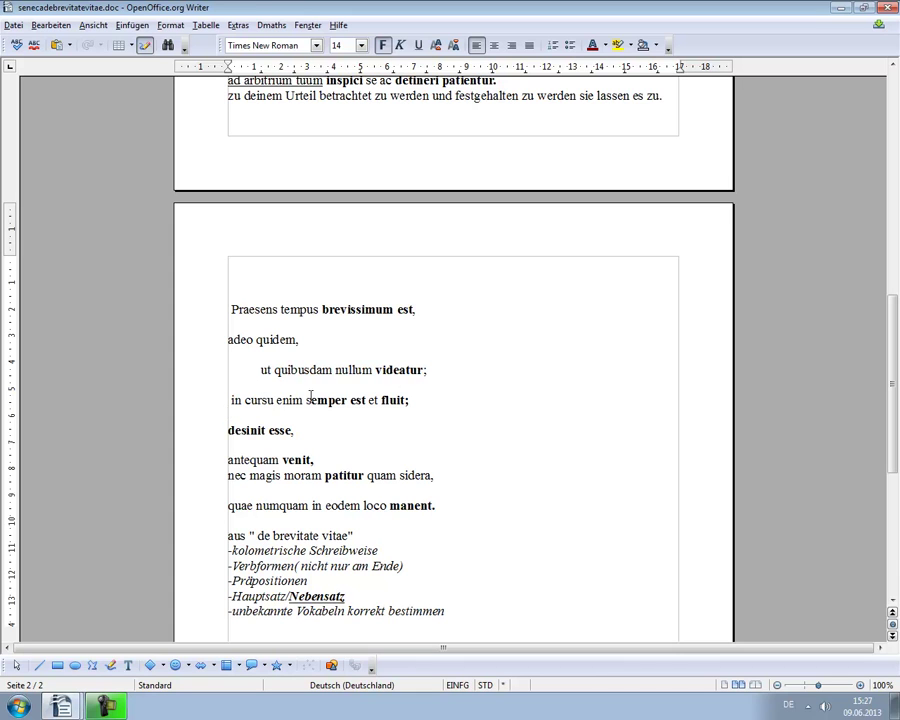
Underline 'in cursu' and write a non-bold gloss 'im Lauf' beneath it
{"action": "left_click_drag", "start_coordinate": [228, 400], "coordinate": [273, 400]}
{"action": "left_click", "coordinate": [418, 45]}
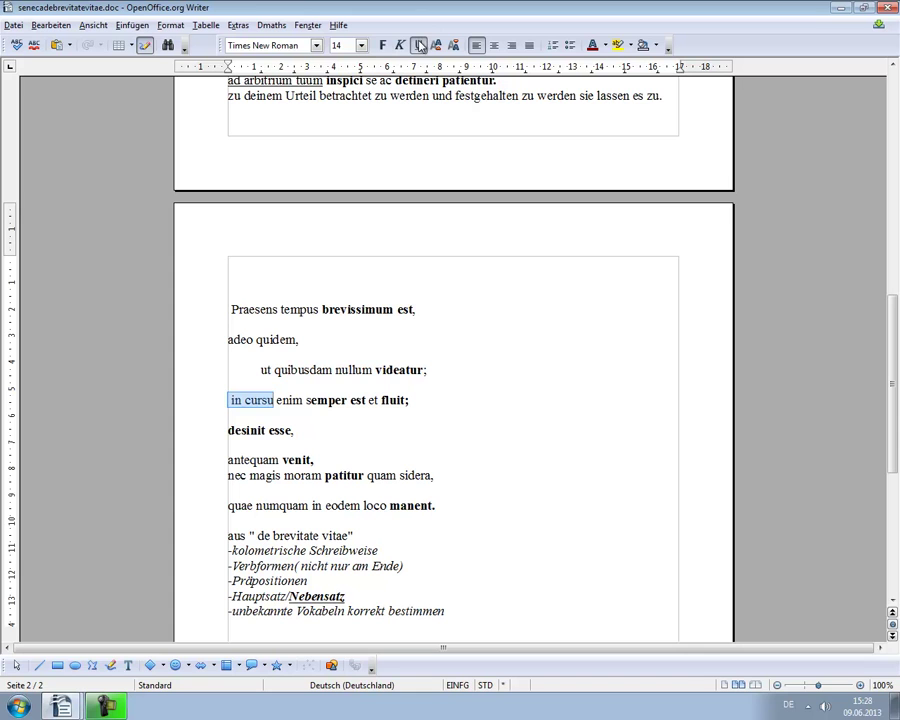
{"action": "left_click", "coordinate": [229, 414]}
{"action": "type", "text": "im "}
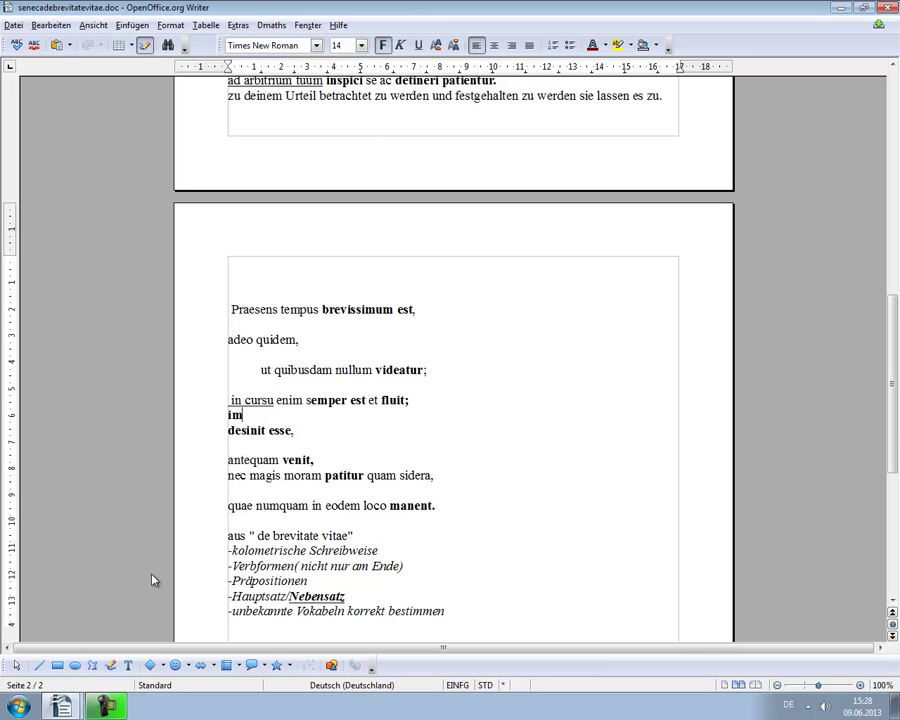
{"action": "type", "text": "lau"}
{"action": "key", "text": "Left"}
{"action": "key", "text": "Left"}
{"action": "key", "text": "Left"}
{"action": "type", "text": "L"}
{"action": "key", "text": "End"}
{"action": "key", "text": "shift+Home"}
{"action": "key", "text": "shift+Up"}
{"action": "left_click", "coordinate": [214, 416], "text": "shift"}
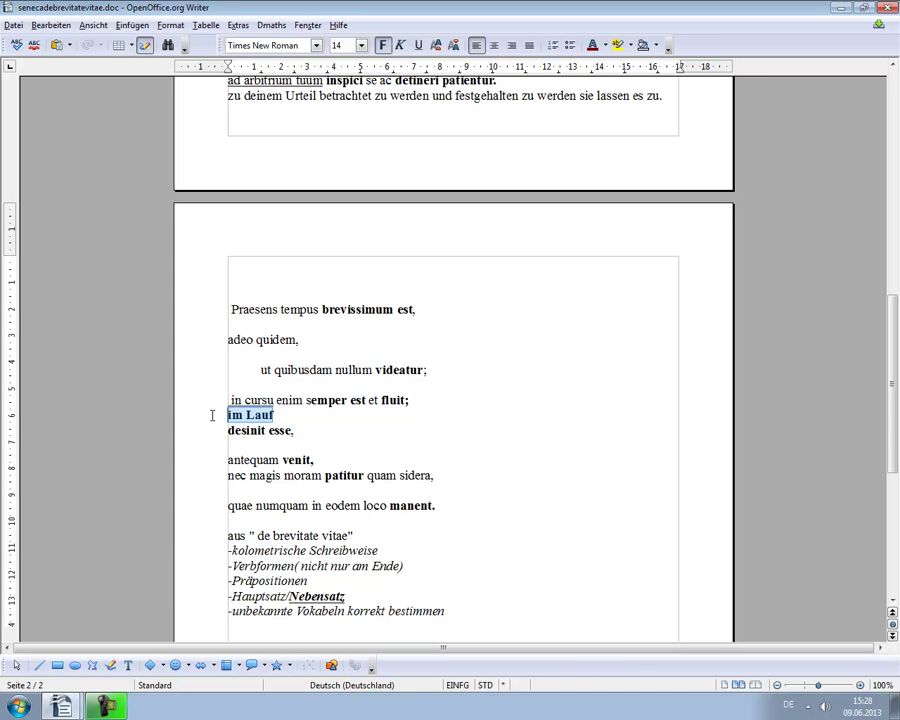
{"action": "left_click", "coordinate": [382, 45]}
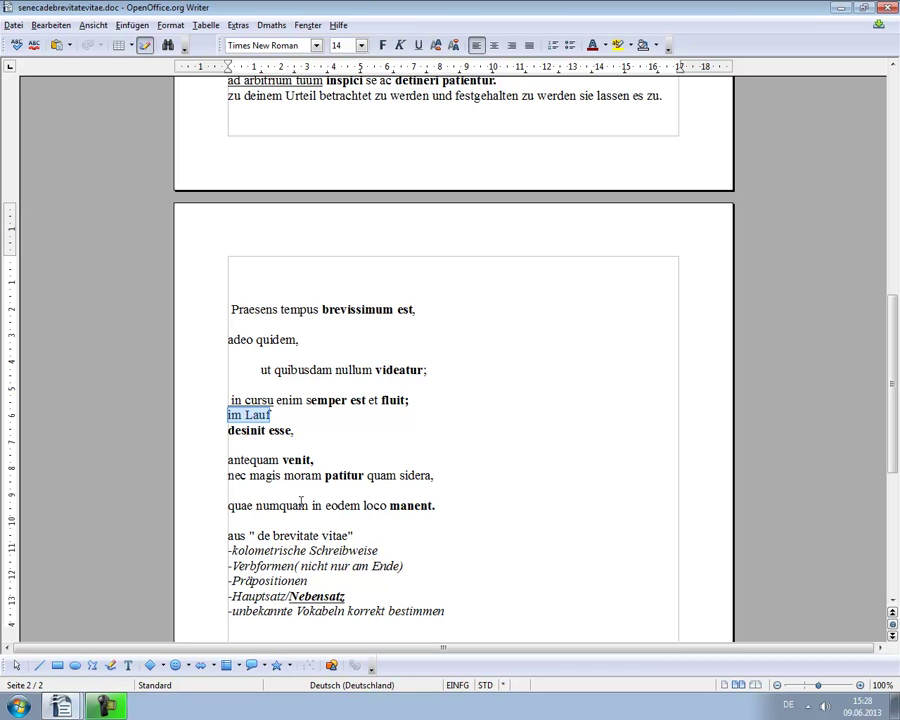
Underline 'in eodem loco' in the 'quae numquam' line
{"action": "left_click_drag", "start_coordinate": [311, 505], "coordinate": [387, 508]}
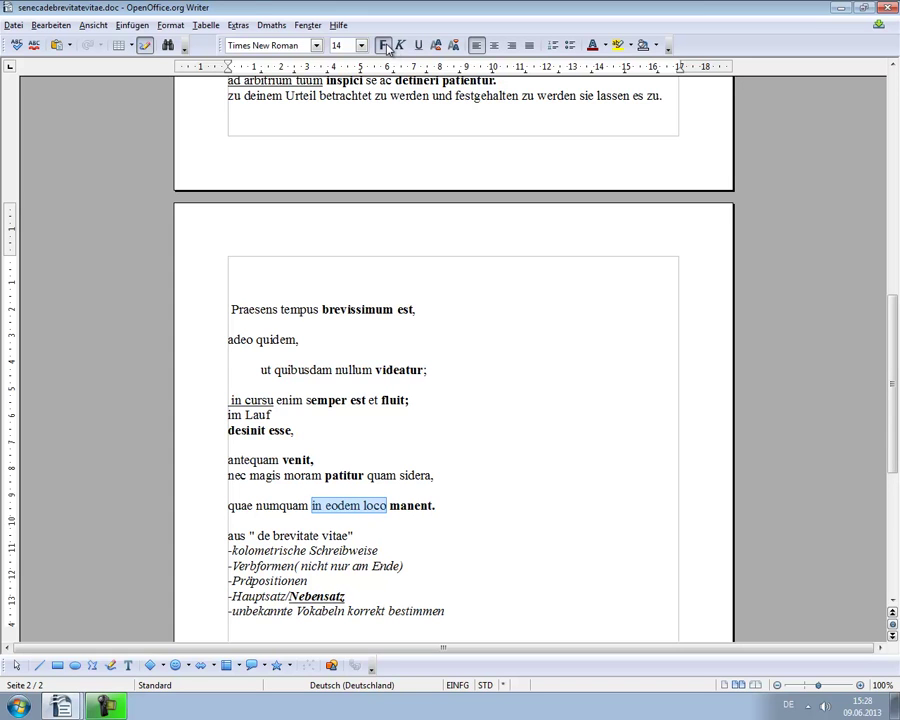
{"action": "left_click", "coordinate": [420, 45]}
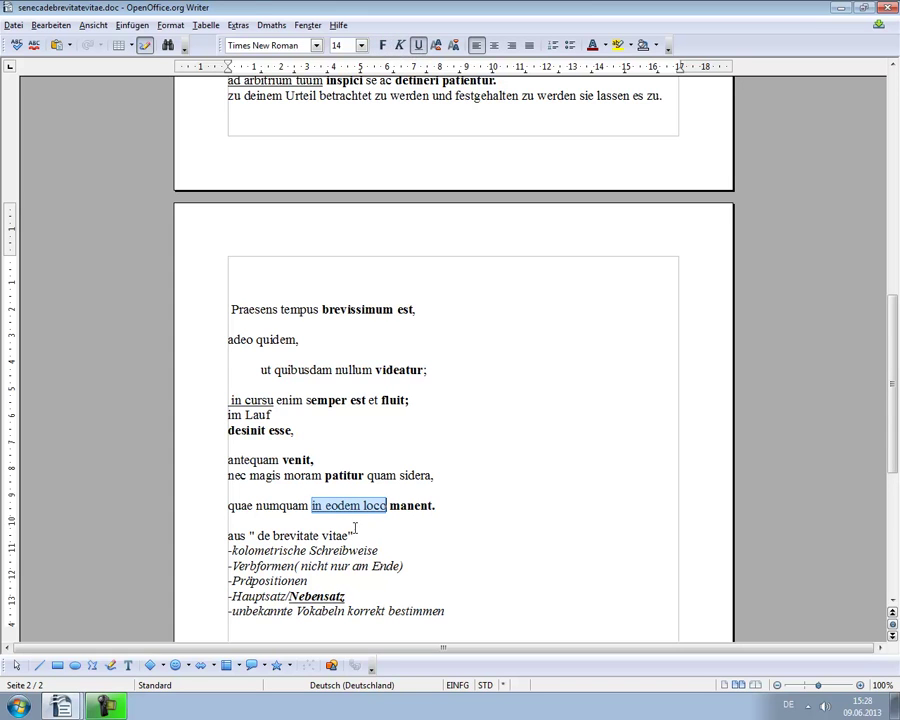
{"action": "left_click", "coordinate": [320, 515]}
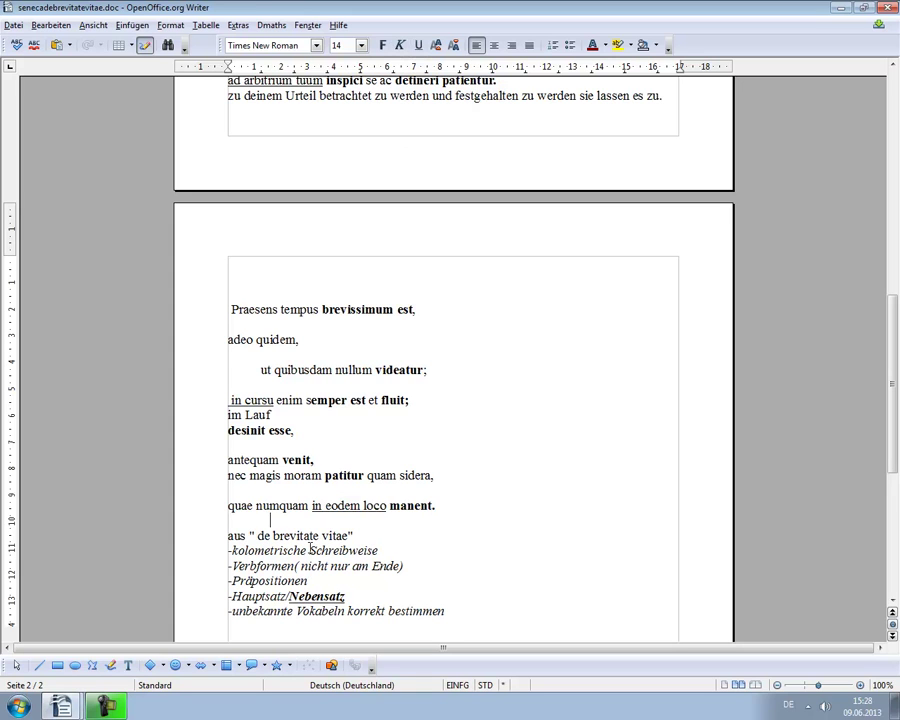
Add 'an derselben Stelle' under 'manent.' and 'Die Gegenwart ist am kürzesten,' under the first Latin line
{"action": "type", "text": "an de"}
{"action": "type", "text": "rselben"}
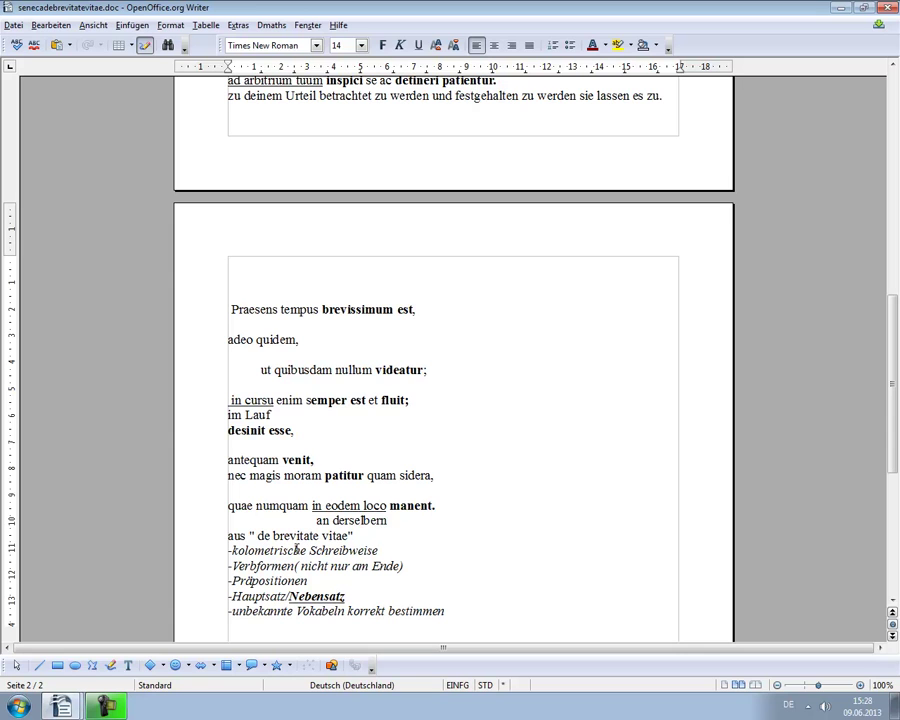
{"action": "key", "text": "BackSpace"}
{"action": "key", "text": "BackSpace"}
{"action": "type", "text": "en Stelle"}
{"action": "type", "text": "Die "}
{"action": "type", "text": "Gegenwart"}
{"action": "type", "text": " ist am kürzesten,"}
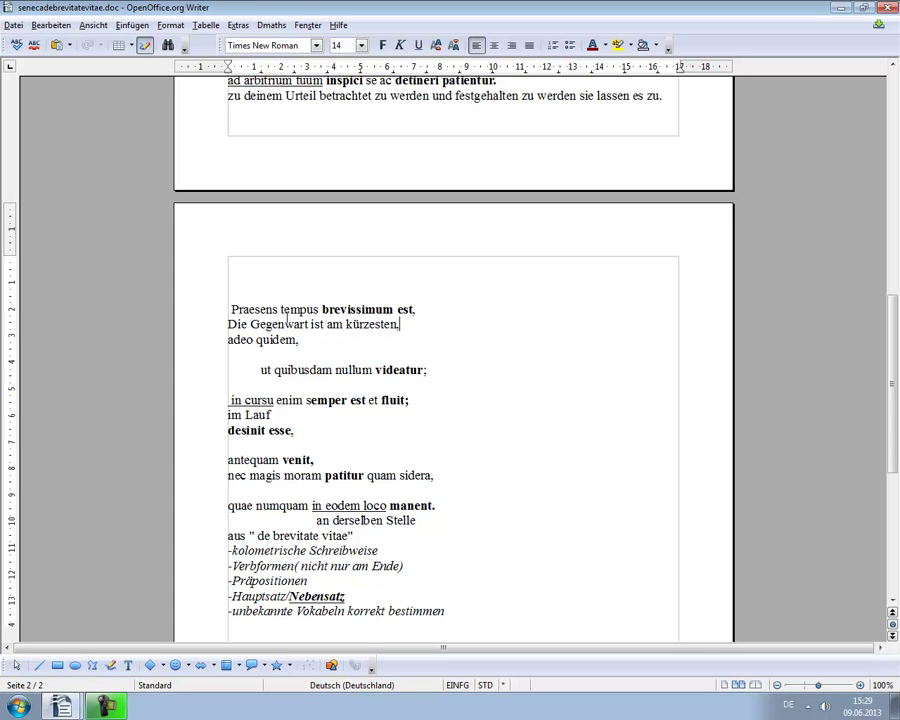
{"action": "left_click", "coordinate": [310, 340]}
Write 'so sehr jedenfalls,' under 'adeo quidem,' and 'dass irgendwelchen nichts erscheint;' under the videatur line
{"action": "key", "text": "Return"}
{"action": "type", "text": "s"}
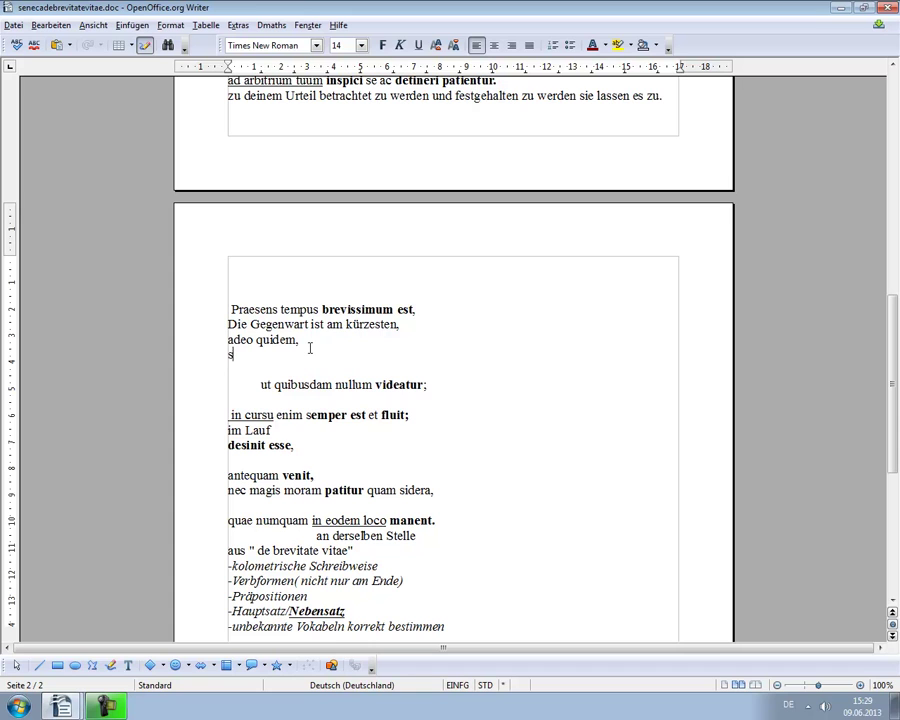
{"action": "type", "text": "o sehr jedenfalls"}
{"action": "key", "text": "Delete"}
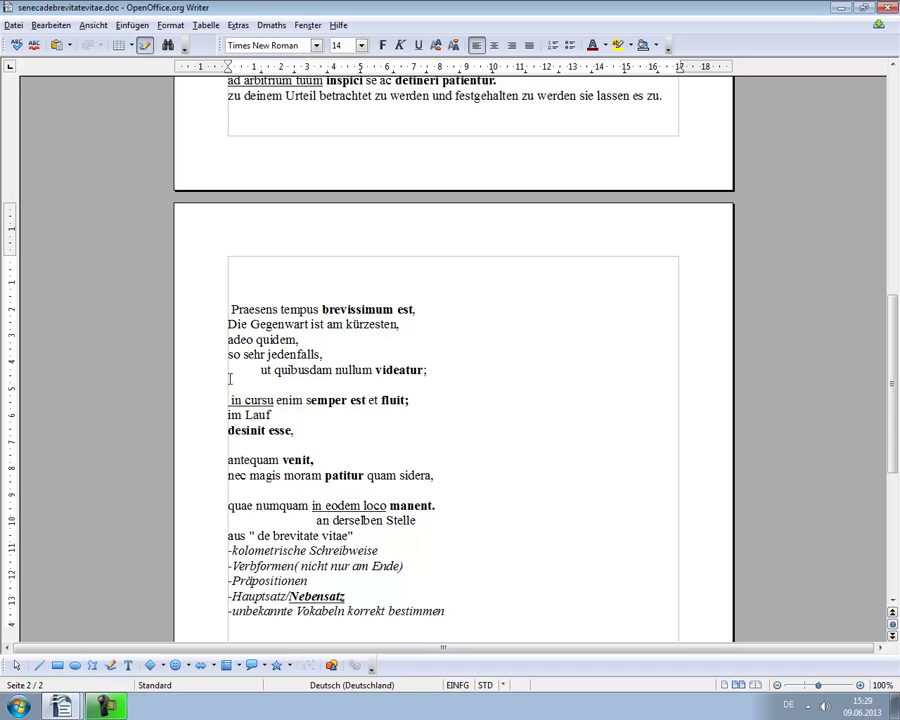
{"action": "left_click", "coordinate": [275, 384]}
{"action": "type", "text": "dass i"}
{"action": "type", "text": "rgendwelchen"}
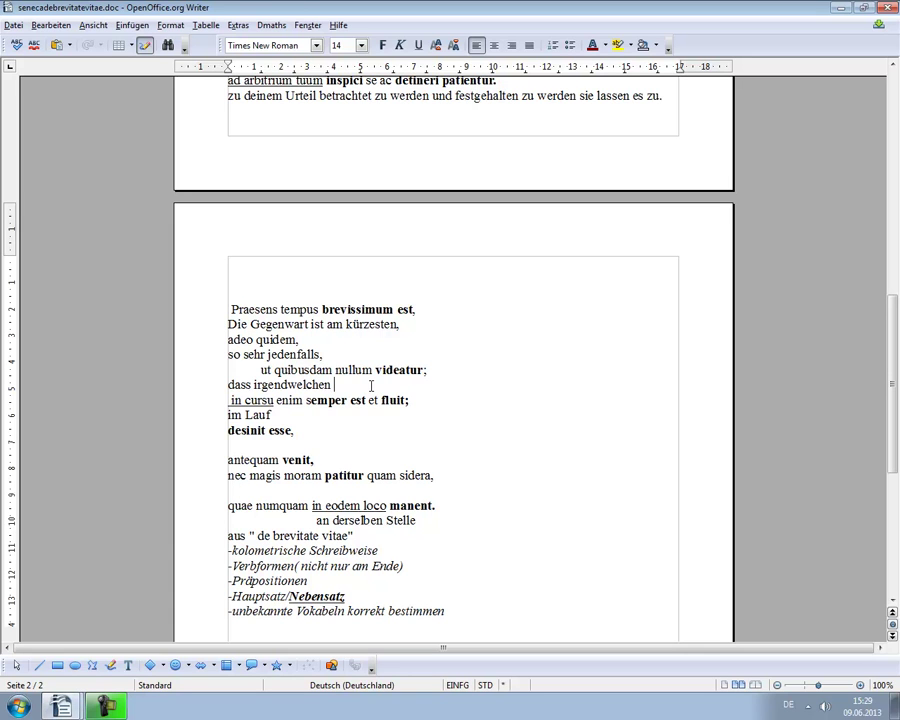
{"action": "type", "text": " nichts erscheint;"}
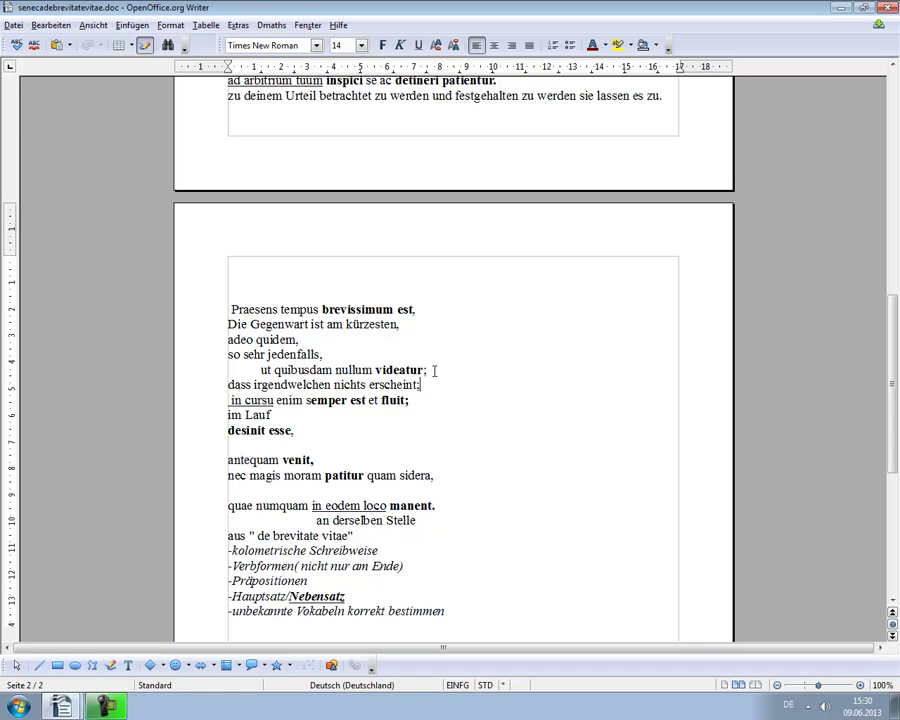
Add a blank line after 'erscheint;' and extend 'im Lauf' with 'nämlich ist alles und fließt;'
{"action": "left_click", "coordinate": [434, 371]}
{"action": "key", "text": "Return"}
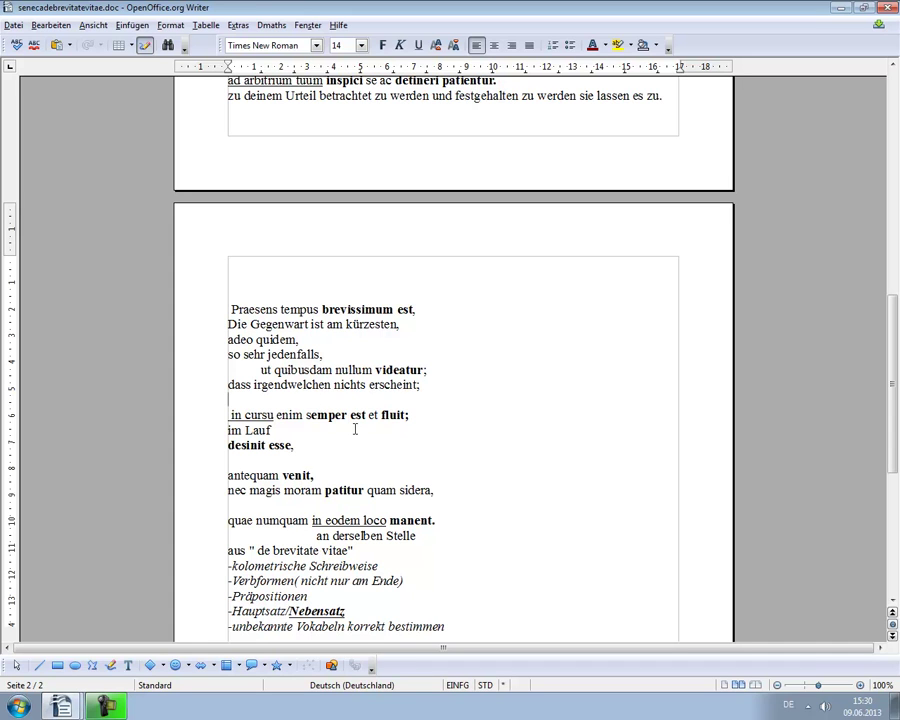
{"action": "left_click", "coordinate": [289, 432]}
{"action": "type", "text": "nämli"}
{"action": "type", "text": "ch"}
{"action": "type", "text": "ist alles "}
{"action": "type", "text": "und fließt"}
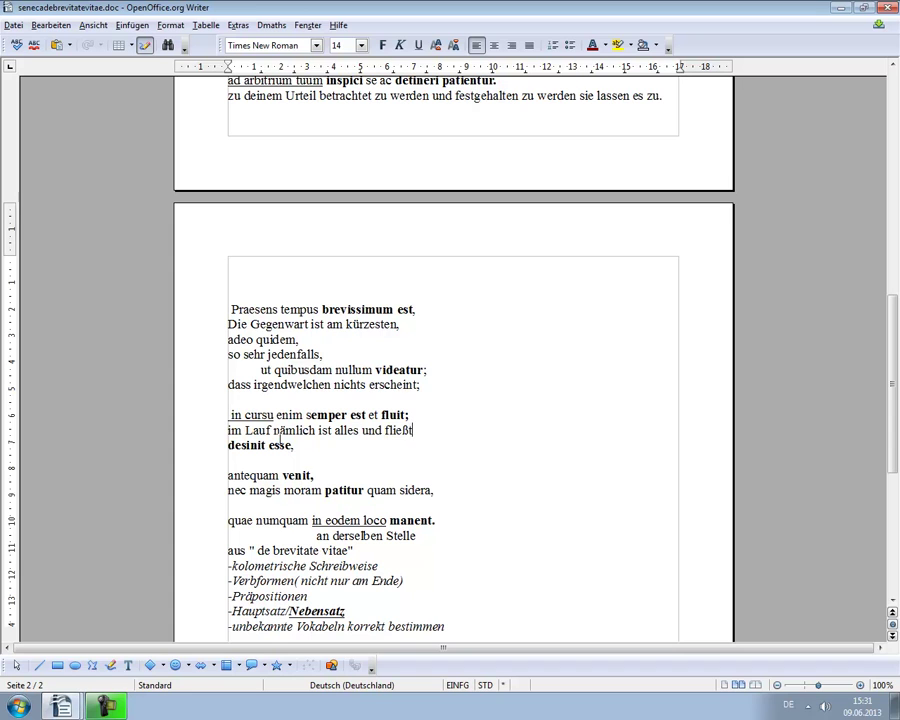
{"action": "type", "text": ";"}
Add glosses 'er/sie/es lässt ab zu sein,' under 'desinit esse,' and 'bevor er/sie7es kommt7 gekommen ist.' under 'antequam venit,'
{"action": "left_click", "coordinate": [306, 447]}
{"action": "key", "text": "Return"}
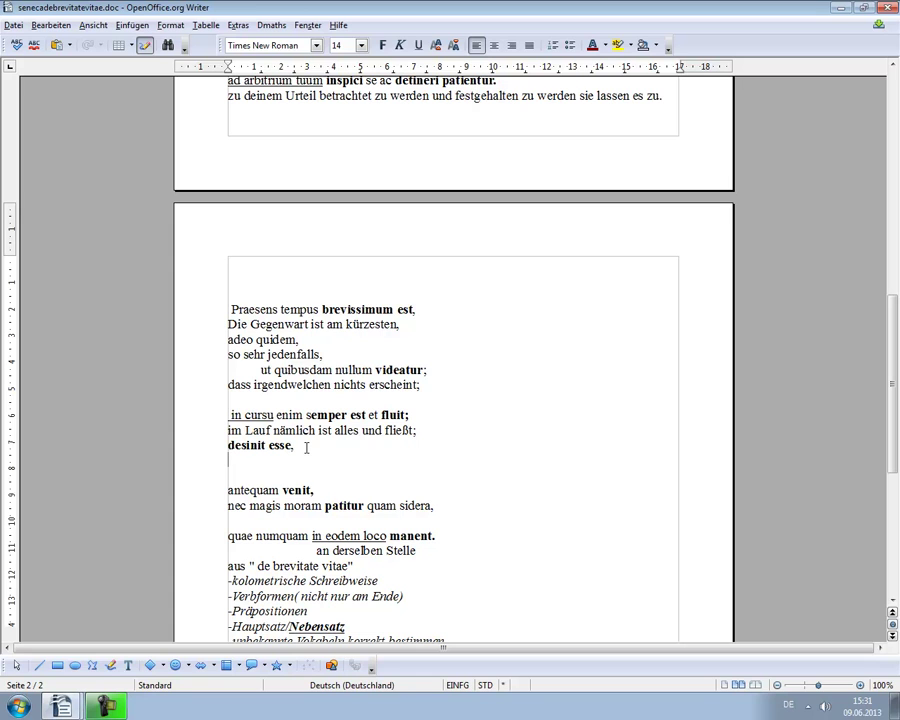
{"action": "type", "text": "er/sie/es lässt ab zu sein,"}
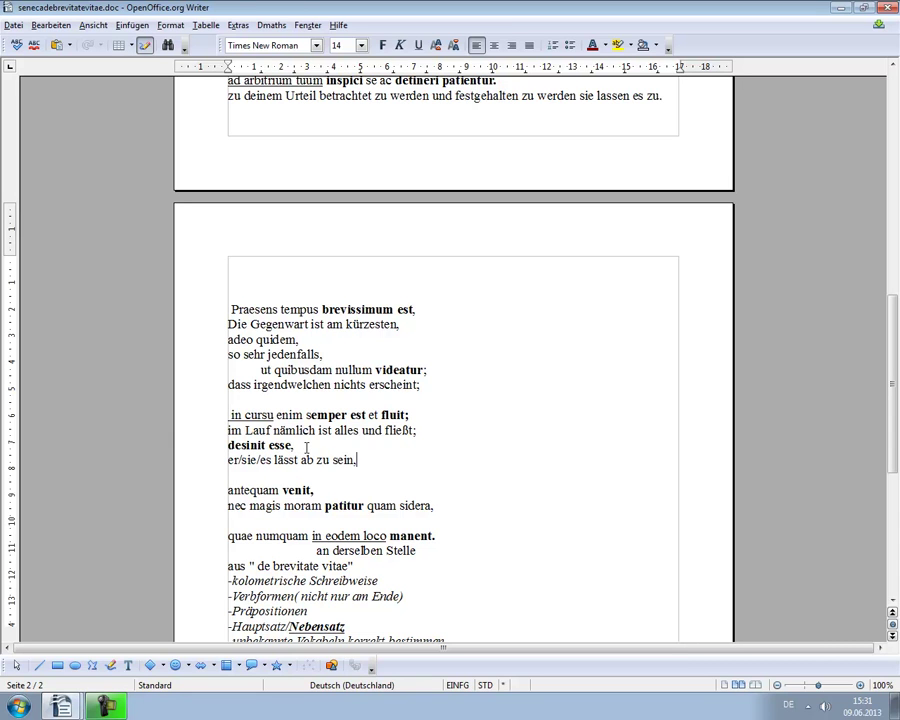
{"action": "left_click", "coordinate": [322, 490]}
{"action": "key", "text": "Return"}
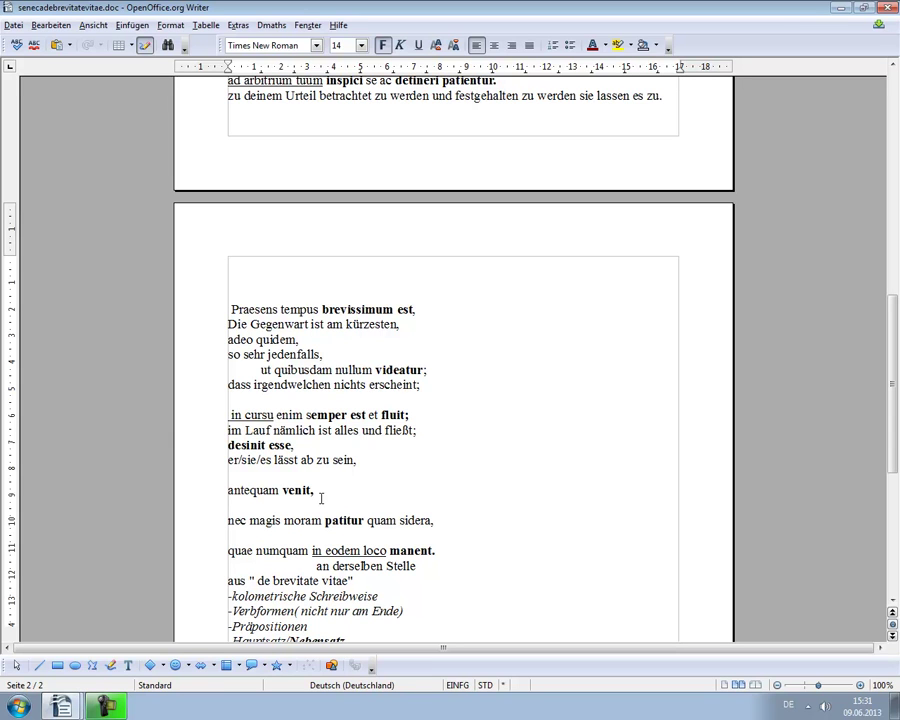
{"action": "type", "text": "bevor er/sie7es kommt7 gekommen ist"}
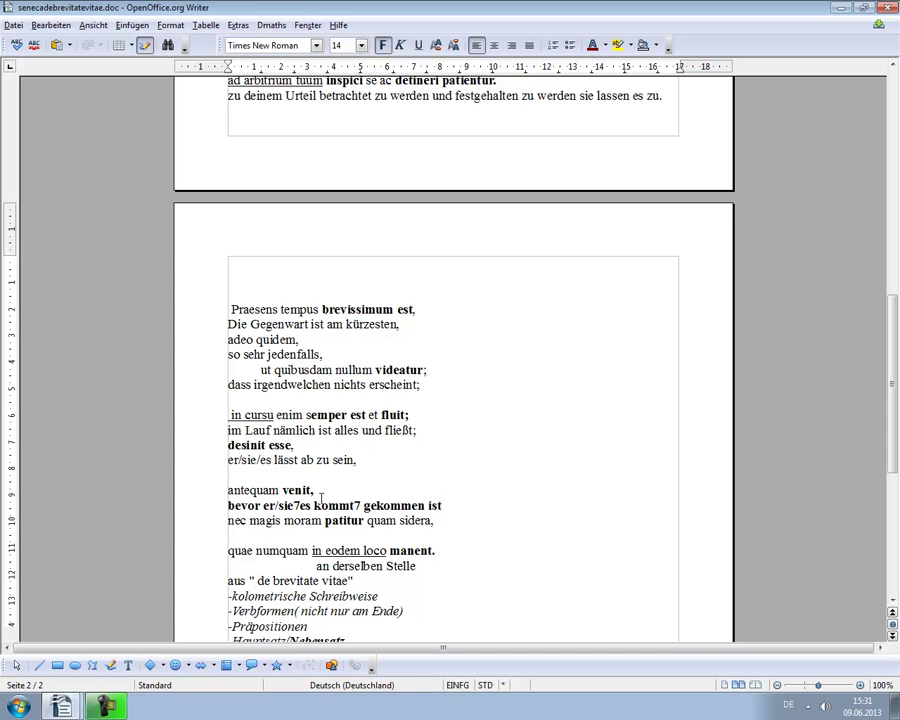
{"action": "type", "text": "."}
Unbold the 'bevor…' gloss and replace its two stray 7s with slashes
{"action": "left_click_drag", "start_coordinate": [444, 505], "coordinate": [214, 504]}
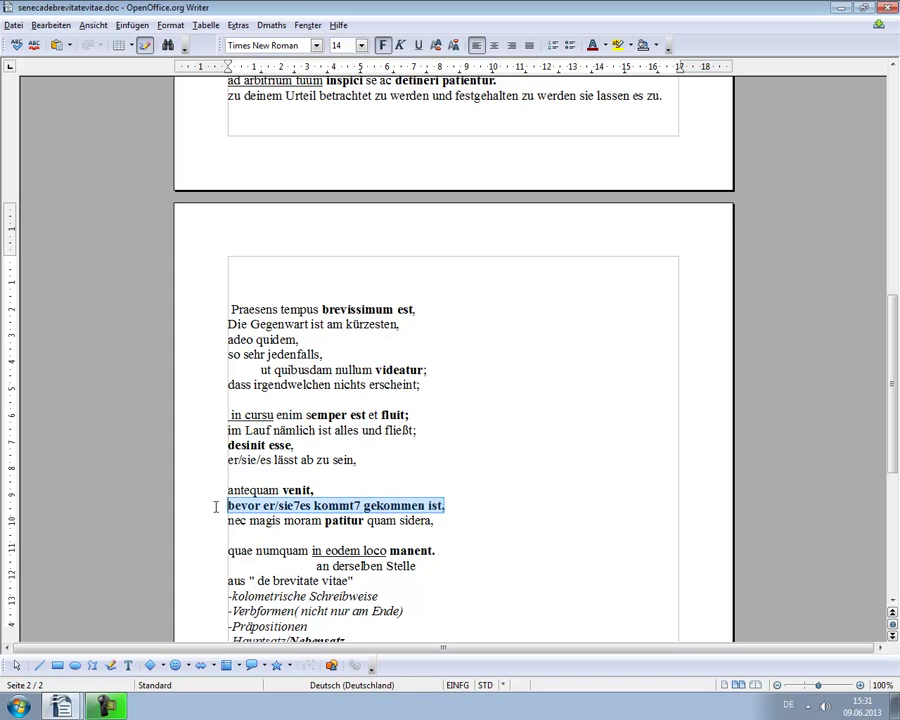
{"action": "left_click", "coordinate": [382, 45]}
{"action": "left_click", "coordinate": [436, 514]}
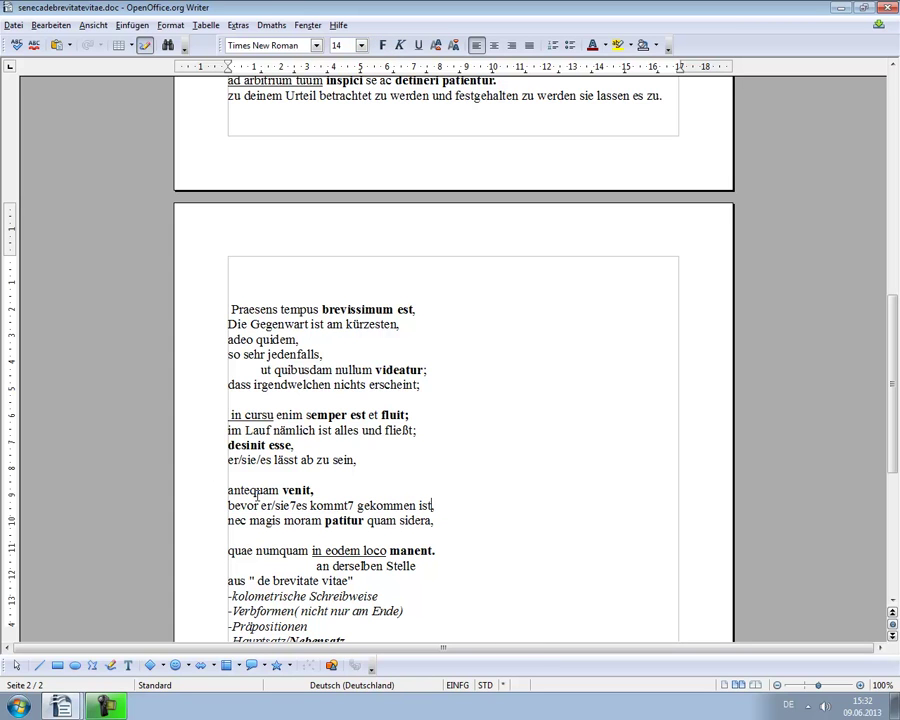
{"action": "key", "text": "Left"}
{"action": "key", "text": "Left"}
{"action": "key", "text": "Left"}
{"action": "key", "text": "Delete"}
{"action": "type", "text": "/"}
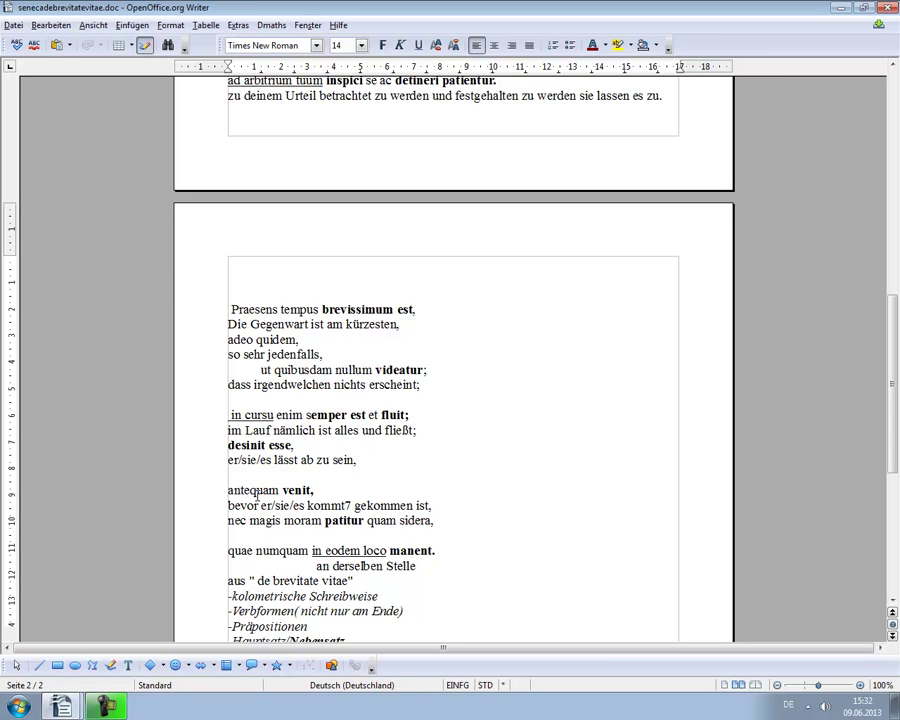
{"action": "key", "text": "Right"}
{"action": "key", "text": "Right"}
{"action": "key", "text": "Right"}
{"action": "key", "text": "Right"}
{"action": "key", "text": "Right"}
{"action": "key", "text": "Left"}
{"action": "key", "text": "Left"}
{"action": "key", "text": "Delete"}
{"action": "type", "text": "/"}
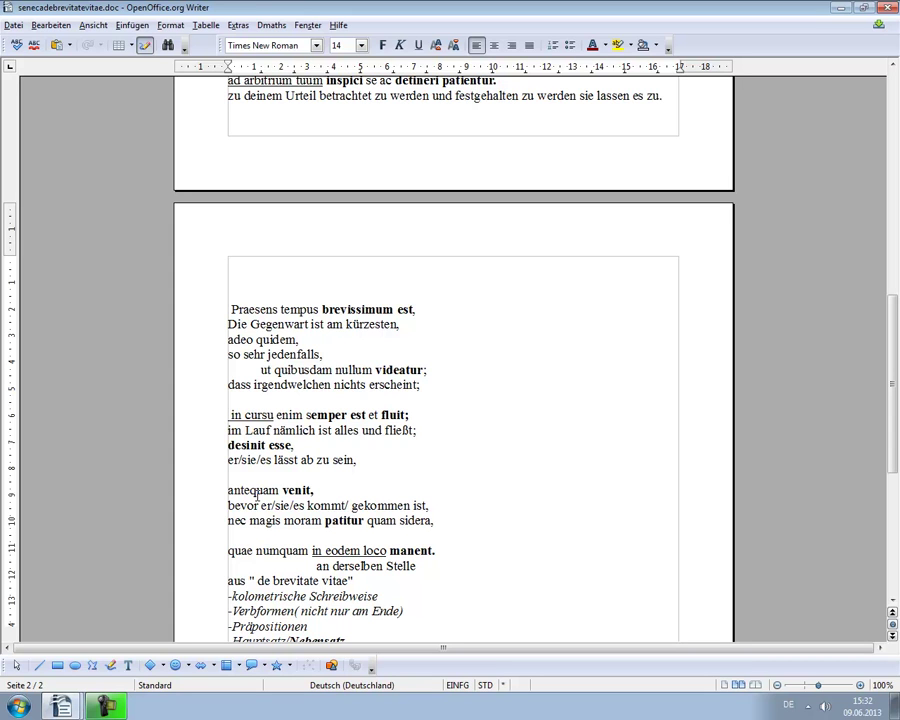
Write the gloss 'und nicht mehr Zeit bleibt/ verweilt er/sie/es wie Sterne,' under the sidera line
{"action": "left_click", "coordinate": [242, 531]}
{"action": "type", "text": "und nicht mehr Zeit"}
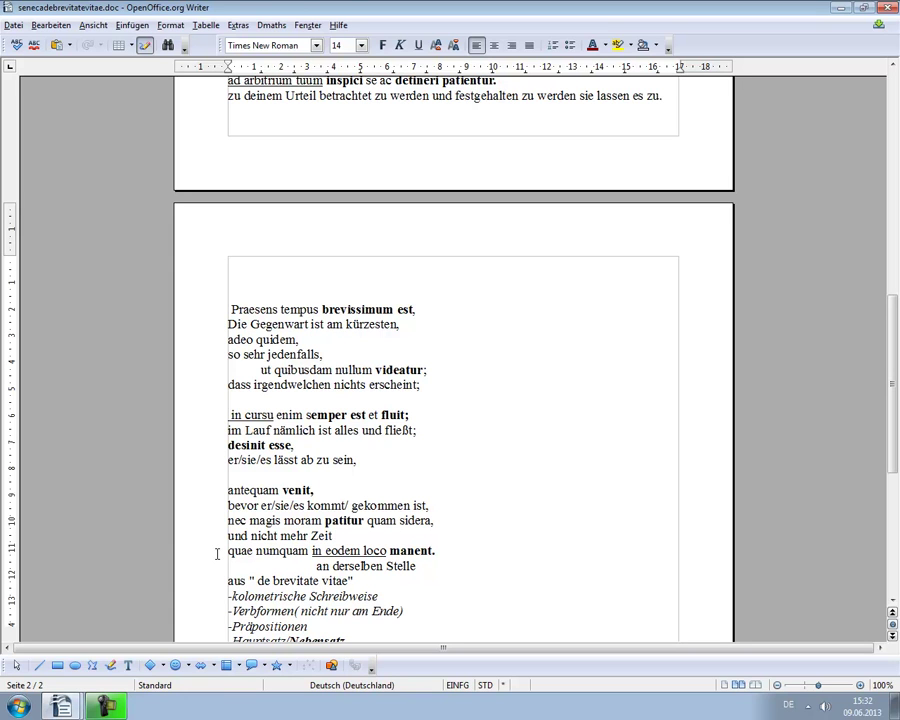
{"action": "type", "text": "bleibt/ verweilt "}
{"action": "type", "text": "er7sie/es"}
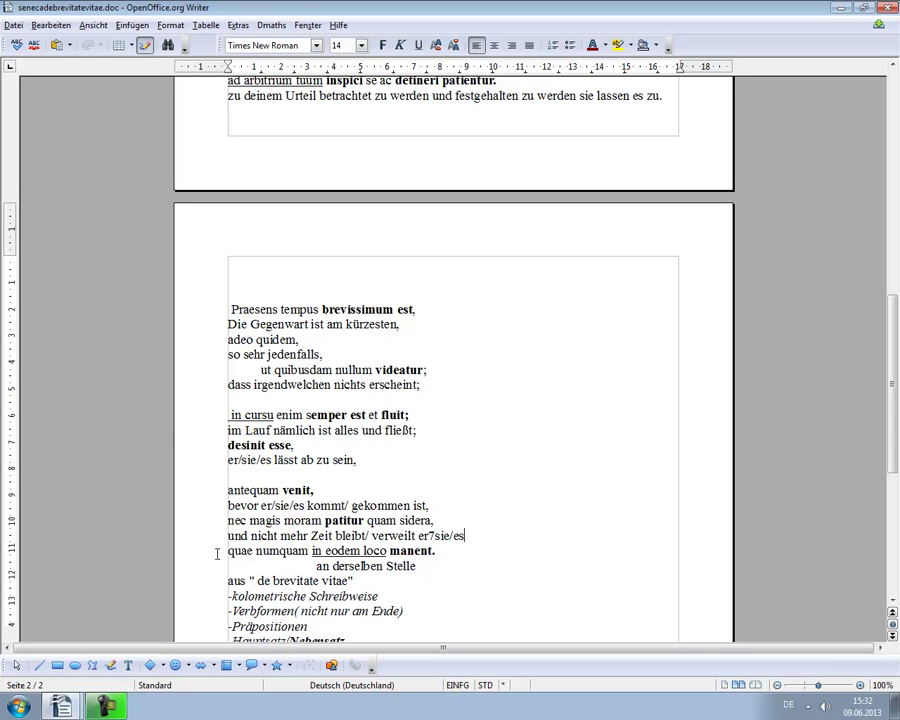
{"action": "type", "text": ","}
{"action": "key", "text": "Left"}
{"action": "key", "text": "Left"}
{"action": "key", "text": "Left"}
{"action": "key", "text": "BackSpace"}
{"action": "type", "text": "/"}
{"action": "left_click", "coordinate": [472, 538]}
{"action": "key", "text": "BackSpace"}
{"action": "type", "text": "wie Sterne,"}
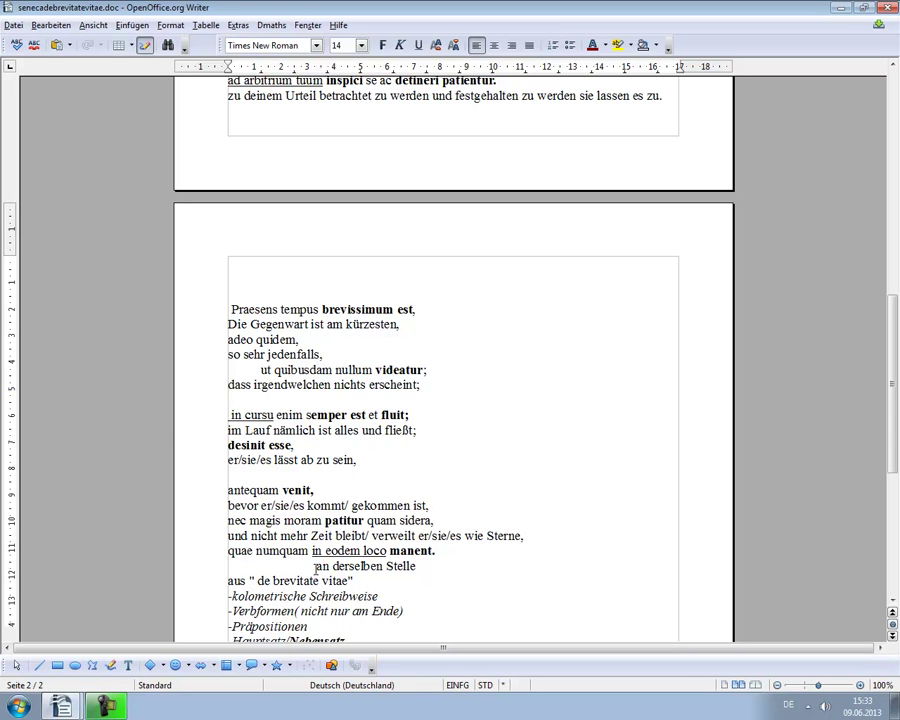
Complete the gloss under 'manent.' to read 'die niemals an derselben Stelle bleiben.'
{"action": "type", "text": "die niemals an"}
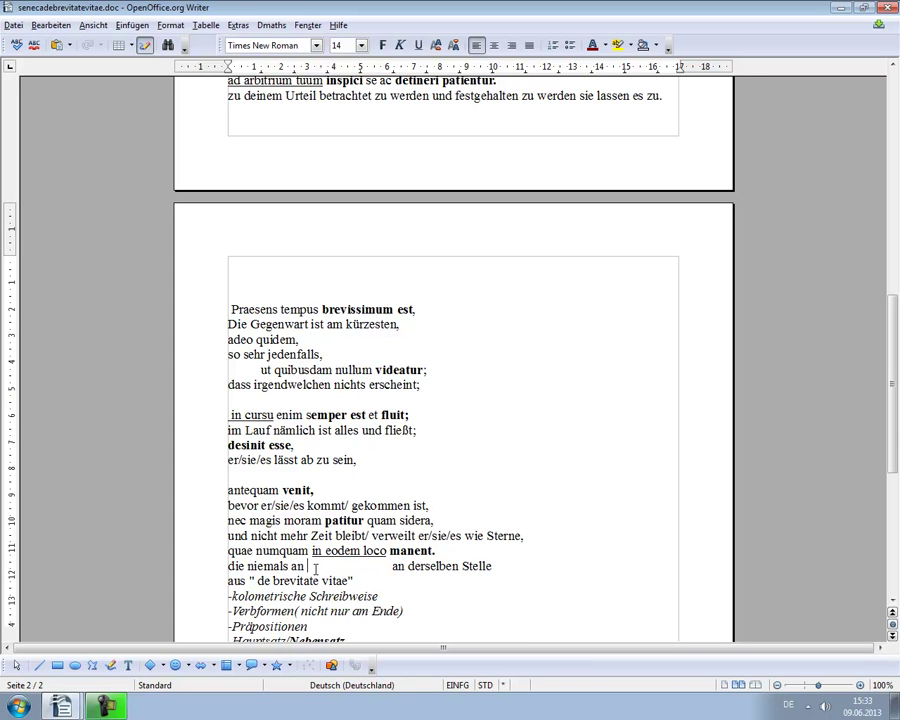
{"action": "key", "text": "Delete"}
{"action": "key", "text": "Delete"}
{"action": "key", "text": "Delete"}
{"action": "key", "text": "Delete"}
{"action": "key", "text": "Delete"}
{"action": "key", "text": "Delete"}
{"action": "key", "text": "Delete"}
{"action": "key", "text": "Delete"}
{"action": "key", "text": "Delete"}
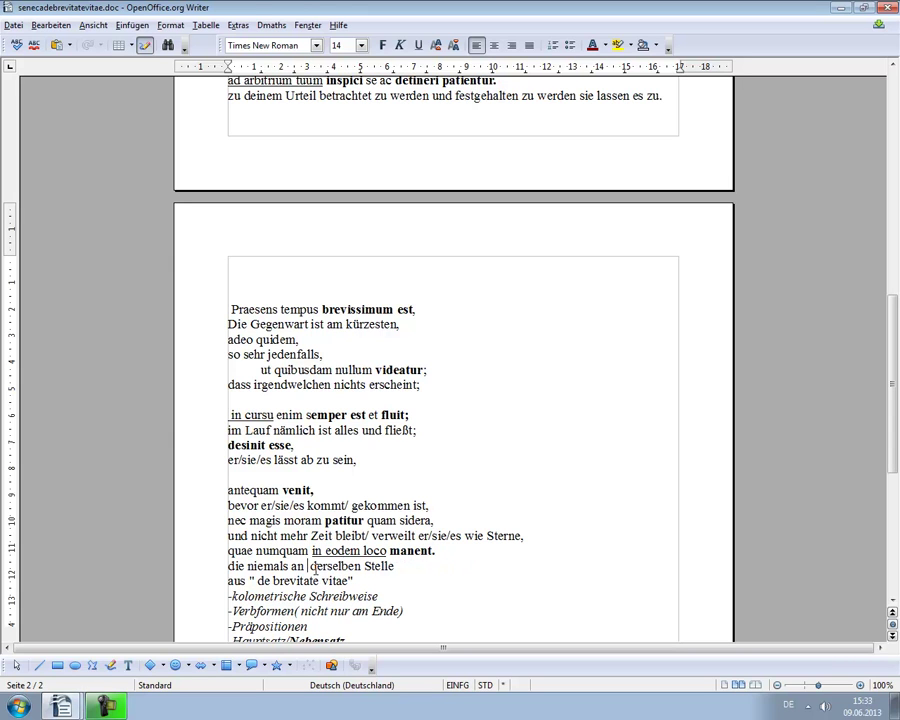
{"action": "key", "text": "End"}
{"action": "type", "text": "bleiben."}
{"action": "scroll", "coordinate": [207, 458], "scroll_direction": "up", "scroll_amount": 1}
{"action": "scroll", "coordinate": [208, 459], "scroll_direction": "down", "scroll_amount": 1}
{"action": "left_click", "coordinate": [216, 502]}
{"action": "scroll", "coordinate": [214, 504], "scroll_direction": "down", "scroll_amount": 2}
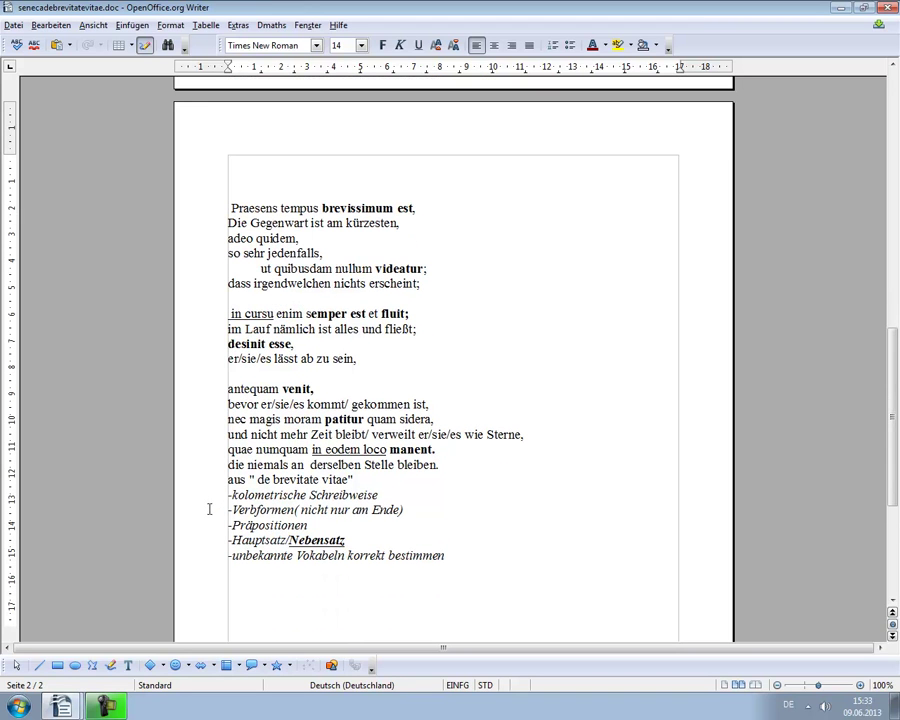